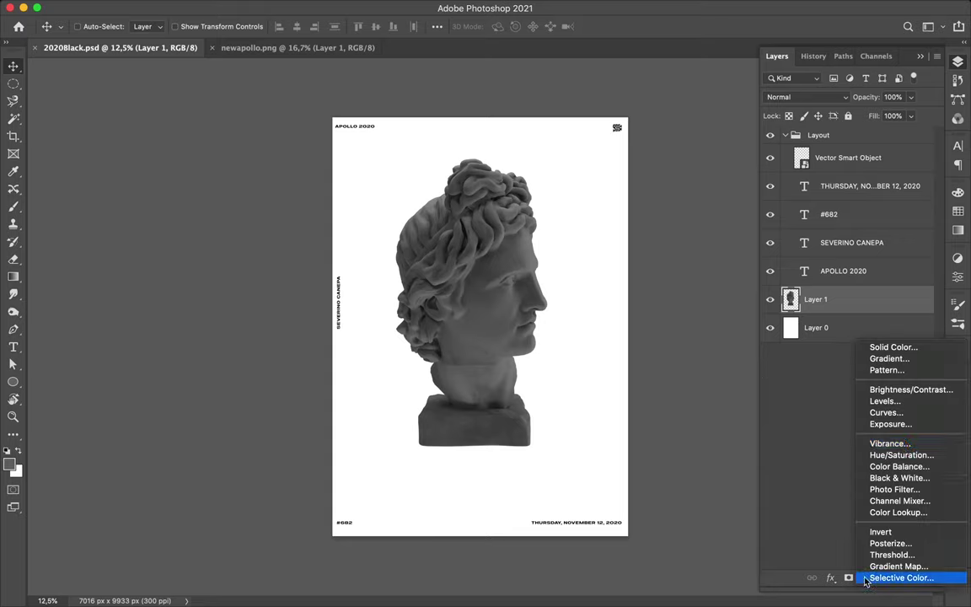
Brighten the statue with a Levels correction of black 37 and white 139, merged into its layer
left_click(881, 402)
left_click_drag(764, 395, 786, 395)
left_click_drag(925, 396, 852, 396)
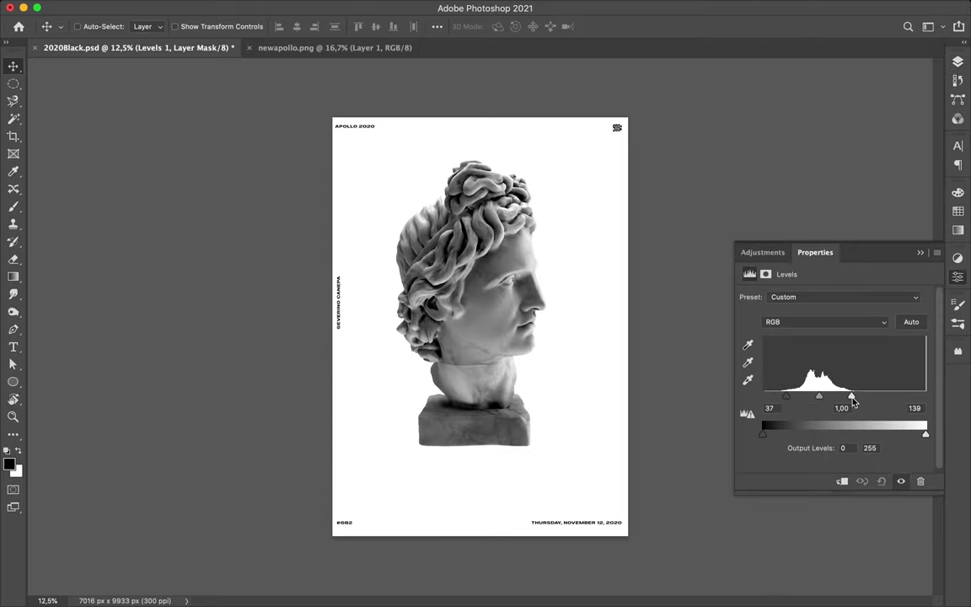
left_click(957, 62)
key("ctrl+e")
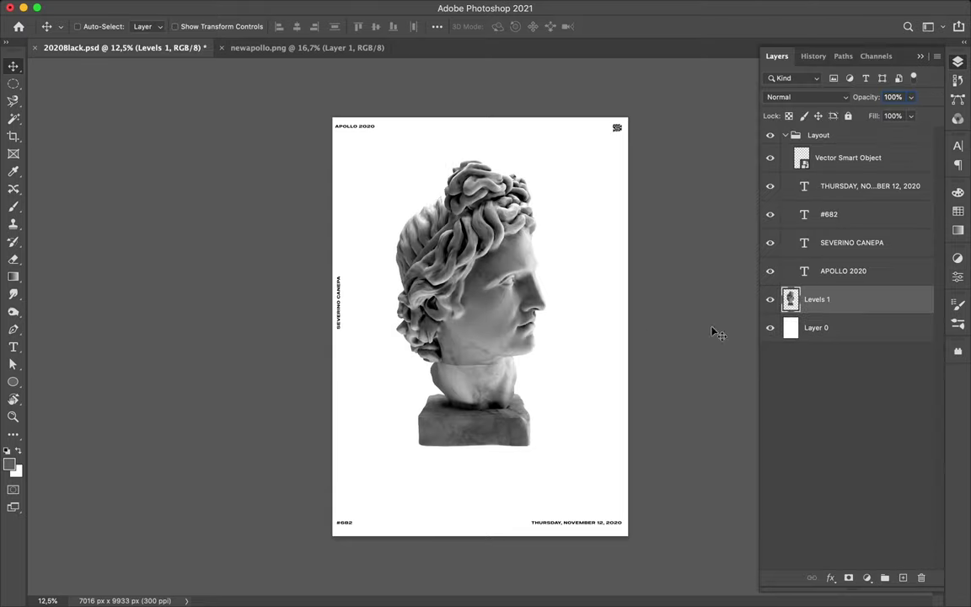
Draw a rectangle covering the whole poster just above the white background layer
key("u")
key("alt+bracketleft")
left_click_drag(321, 115, 425, 219)
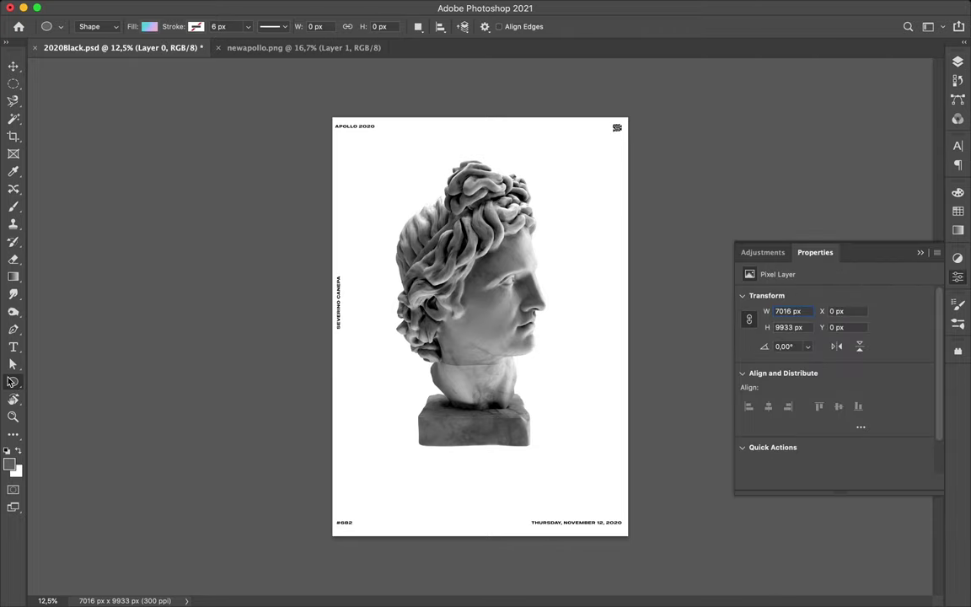
left_click_drag(329, 116, 631, 539)
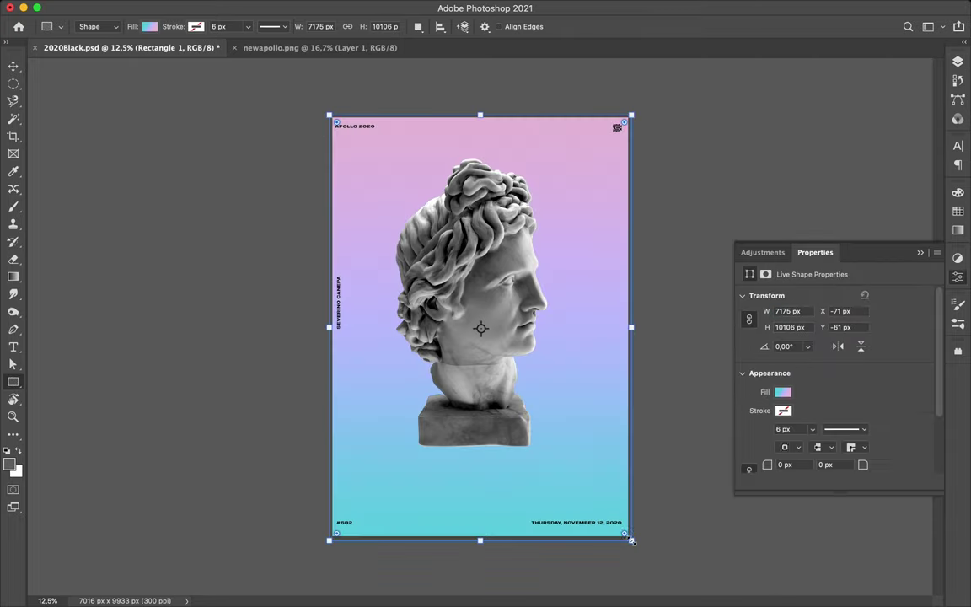
Set the rectangle's gradient fill, sampling grey for the left, middle and right stops
left_click(149, 26)
double_click(62, 207)
key("Return")
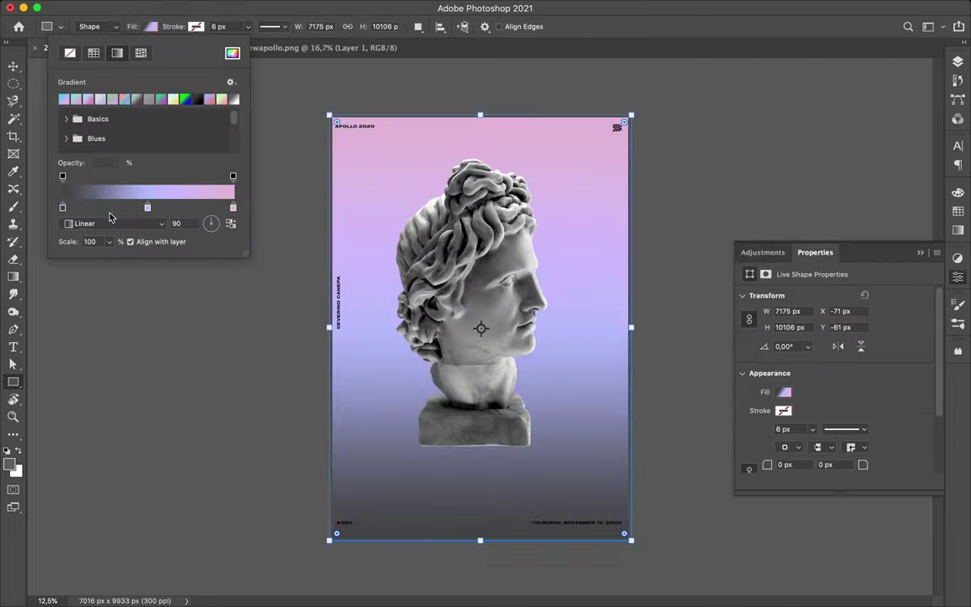
double_click(148, 207)
left_click(398, 242)
key("Return")
double_click(232, 206)
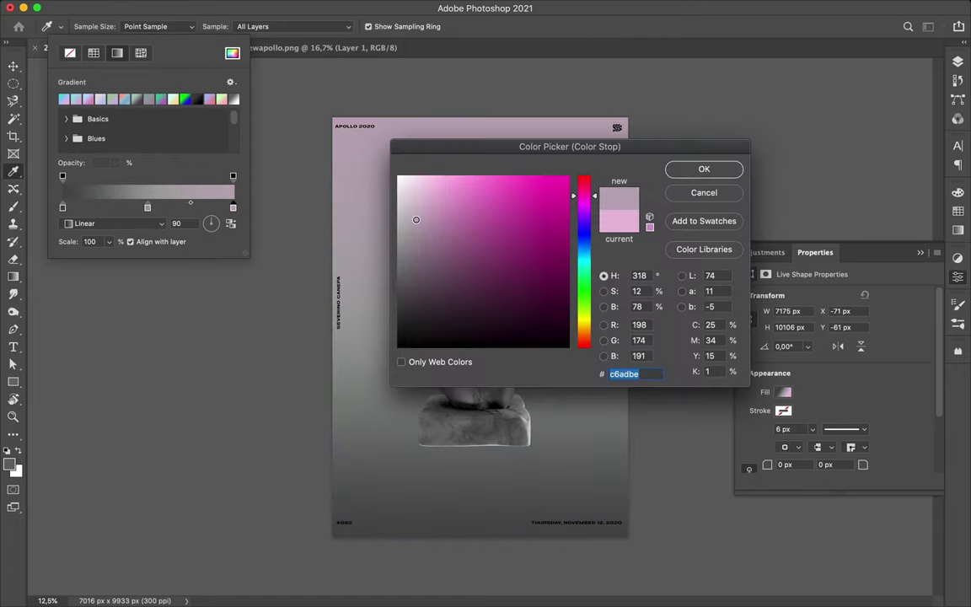
left_click(398, 242)
key("Return")
Refine the gradient stops with the lighter grey 9d9d9d
double_click(63, 206)
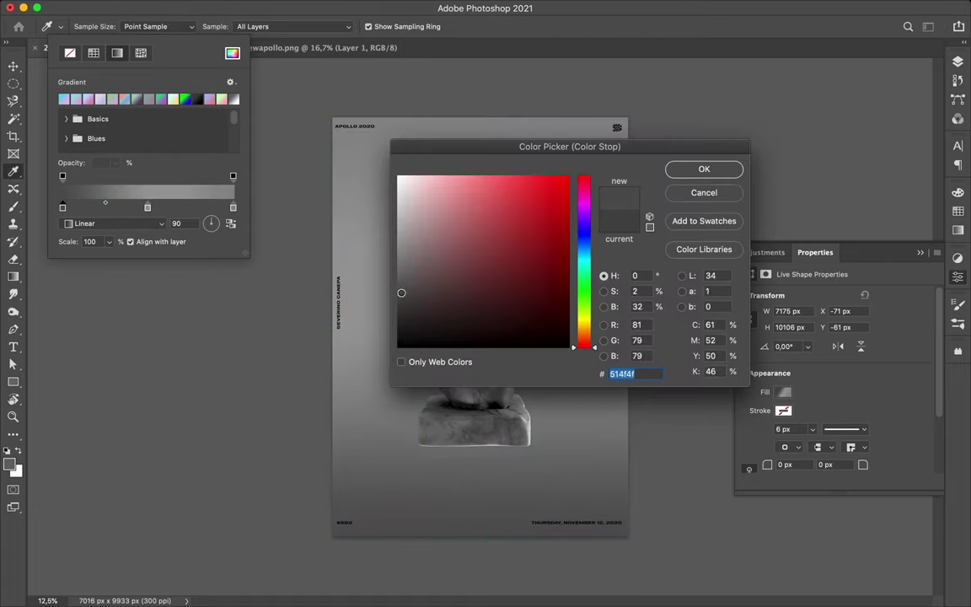
left_click(350, 245)
key("Return")
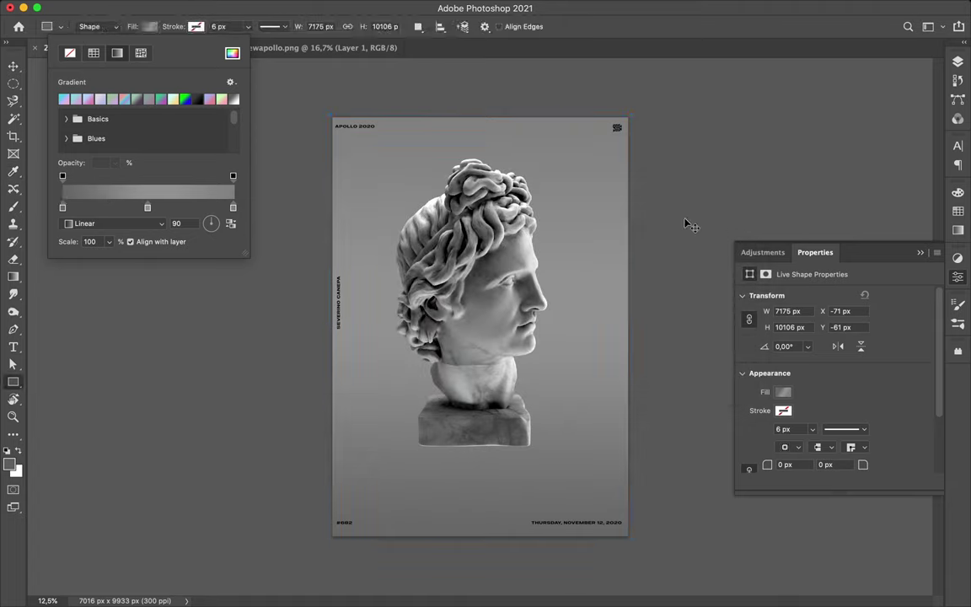
double_click(199, 207)
left_click(700, 173)
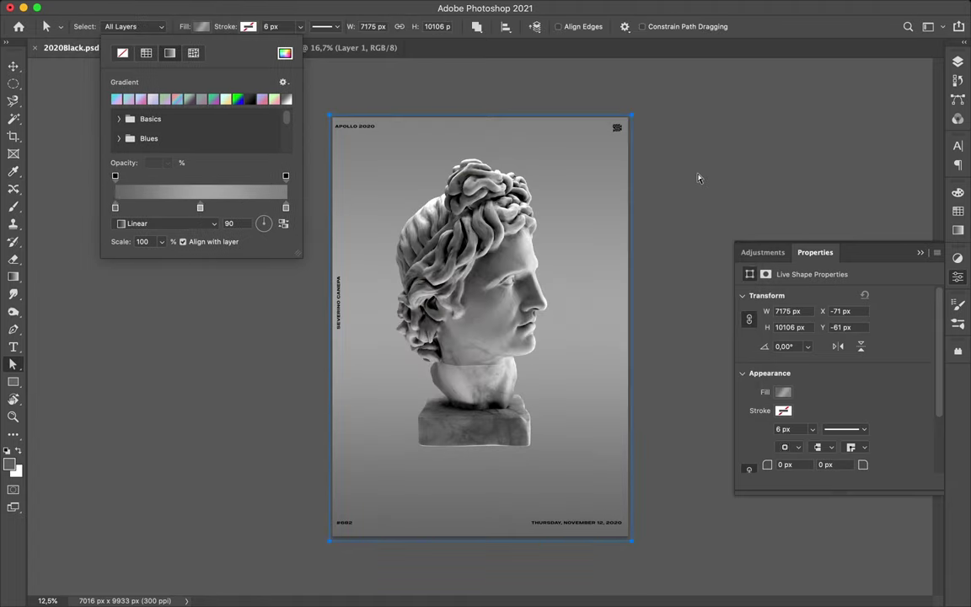
double_click(286, 208)
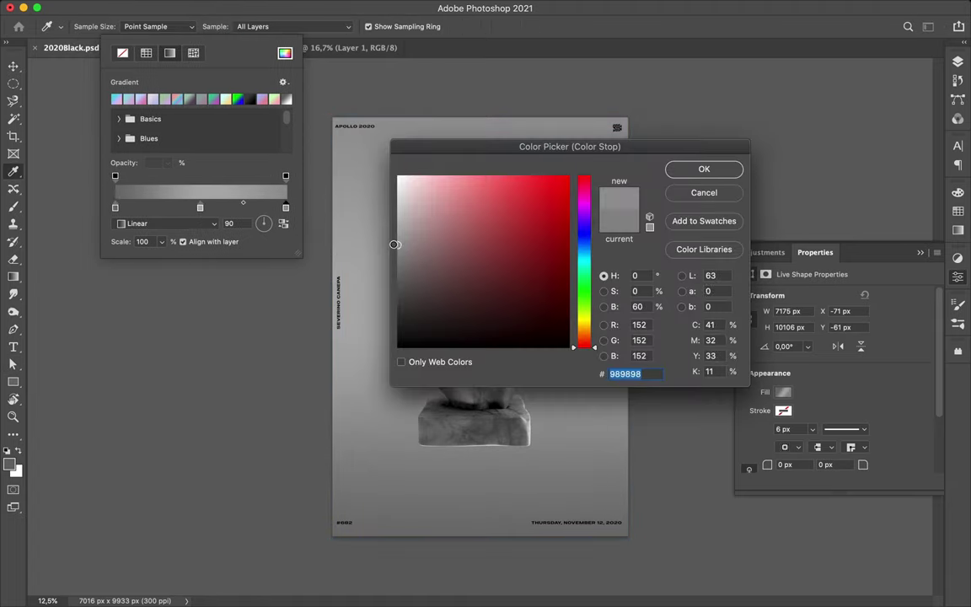
left_click(704, 168)
Nudge the statue's position slightly and zoom in on the neck
key("v")
mouse_move(472, 240)
left_mouse_down()
mouse_move(487, 250)
mouse_move(479, 244)
left_mouse_up()
key("F7")
scroll(478, 326, "up", 3)
scroll(479, 325, "up", 3)
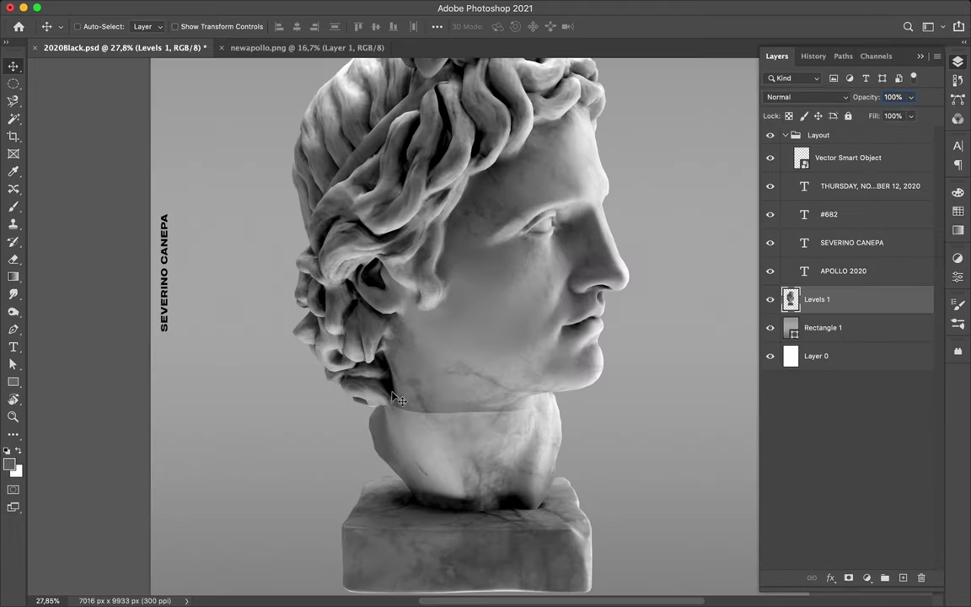
Trace a curved Pen path around the lower neck and base and make it a selection
key("p")
left_click(355, 447)
left_click_drag(398, 430, 432, 445)
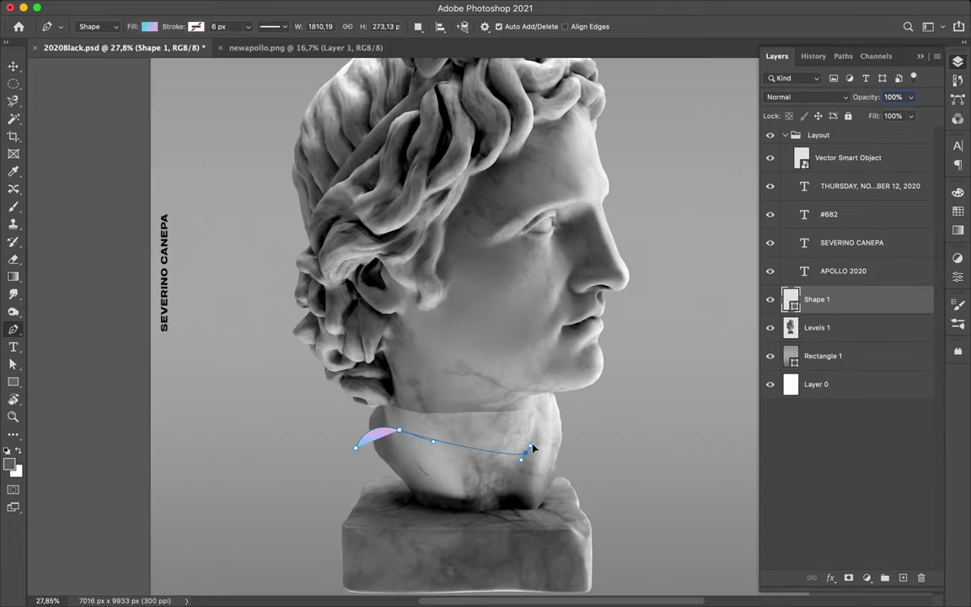
key("ctrl+z")
key("ctrl+z")
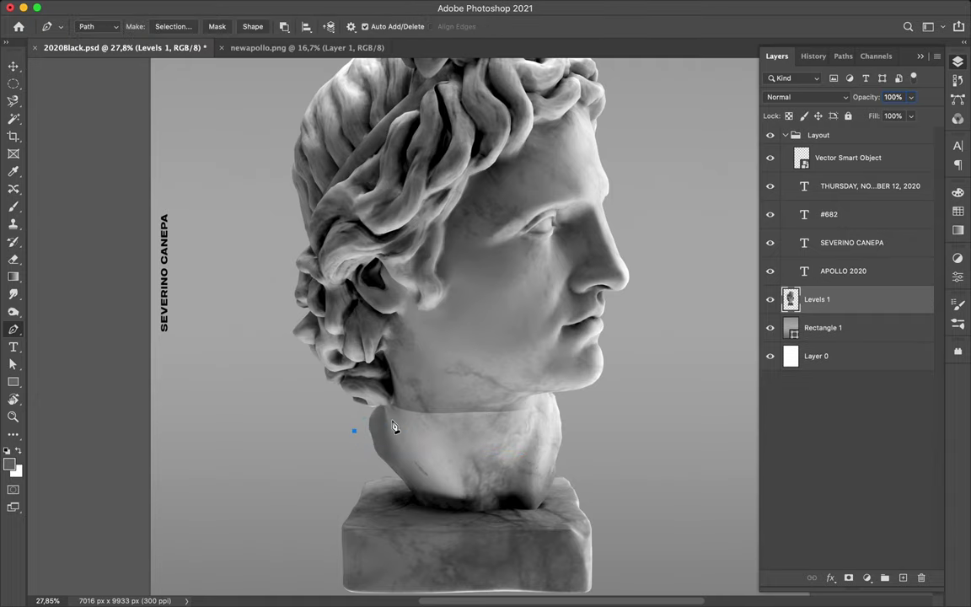
left_click_drag(562, 413, 590, 383)
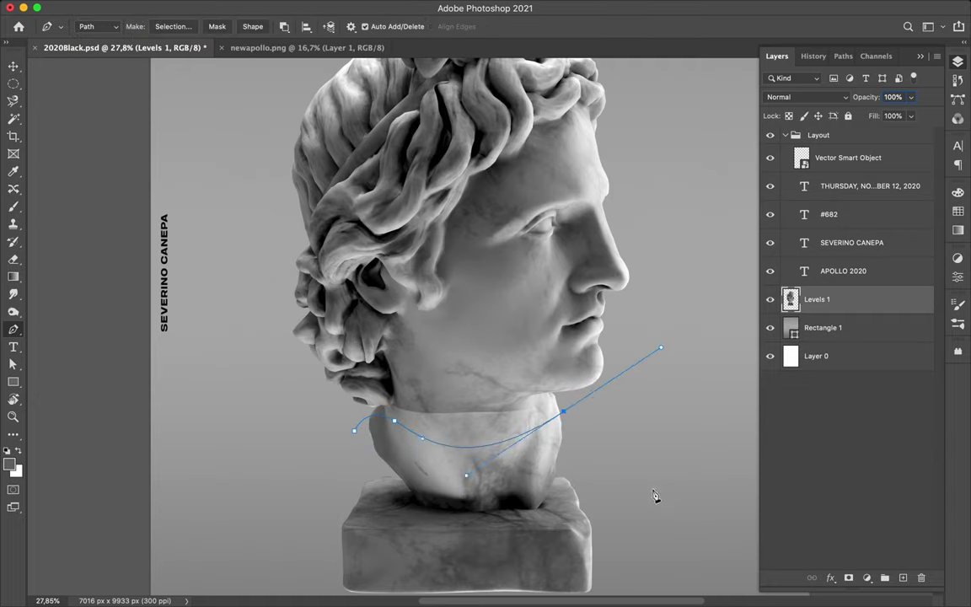
scroll(655, 496, "down", 3)
left_click_drag(652, 454, 604, 573)
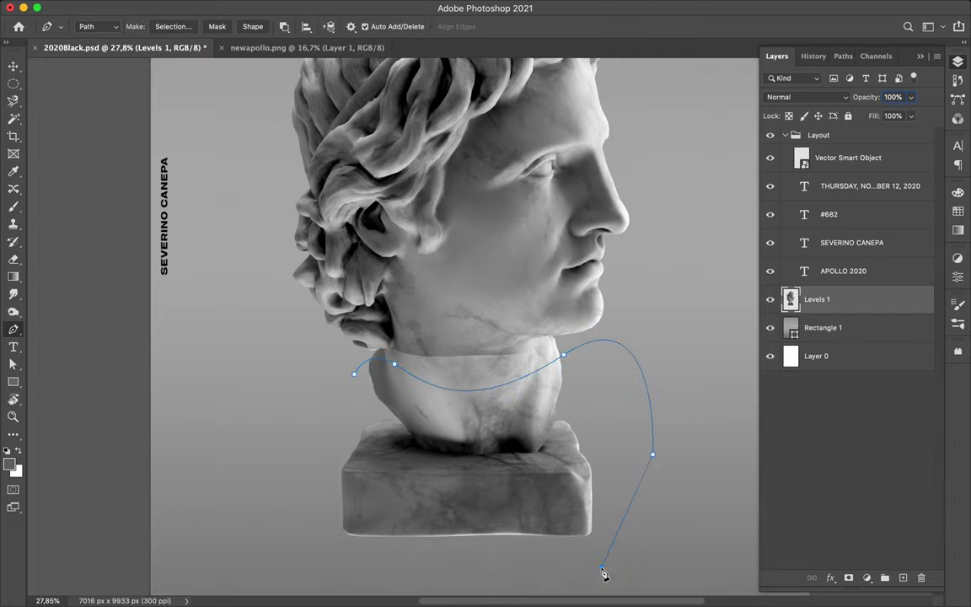
left_click(173, 27)
key("Return")
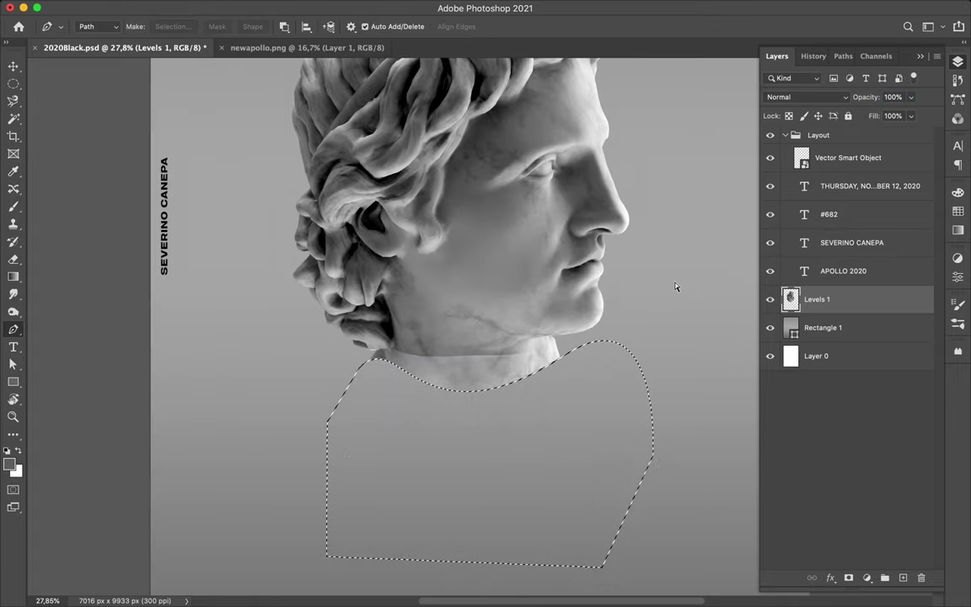
Cut the lower neck and base onto Layer 1, shift it down, and place it below Levels 1
key("ctrl+j")
key("v")
mouse_move(586, 391)
left_mouse_down()
mouse_move(520, 423)
mouse_move(529, 433)
left_mouse_up()
left_click_drag(902, 294, 850, 336)
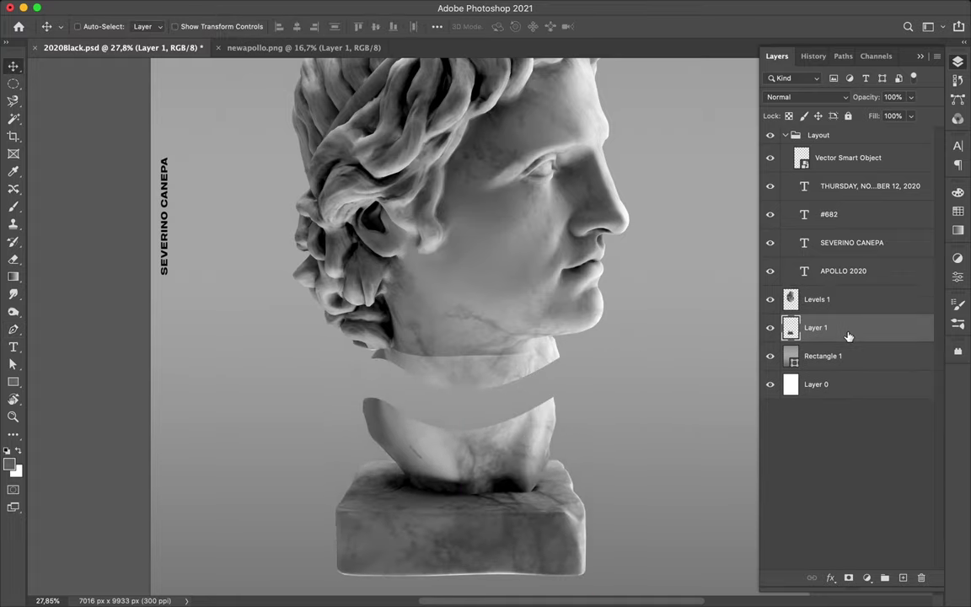
Zoom in and set the Pen tool to Shape mode with a gradient fill
scroll(581, 413, "up", 1)
scroll(581, 413, "up", 2)
scroll(582, 413, "up", 2)
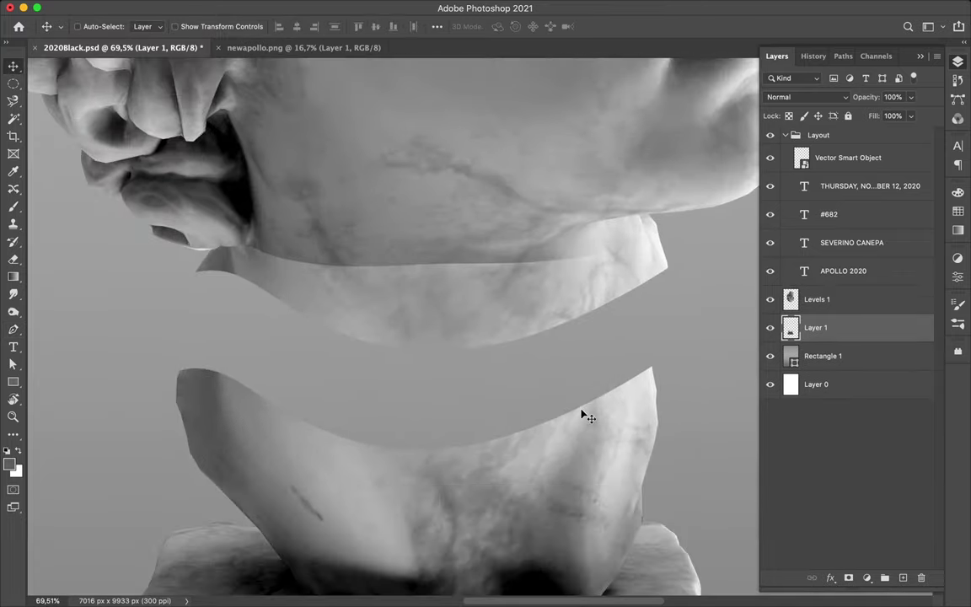
key("p")
left_click(94, 27)
left_click(91, 12)
left_click(150, 27)
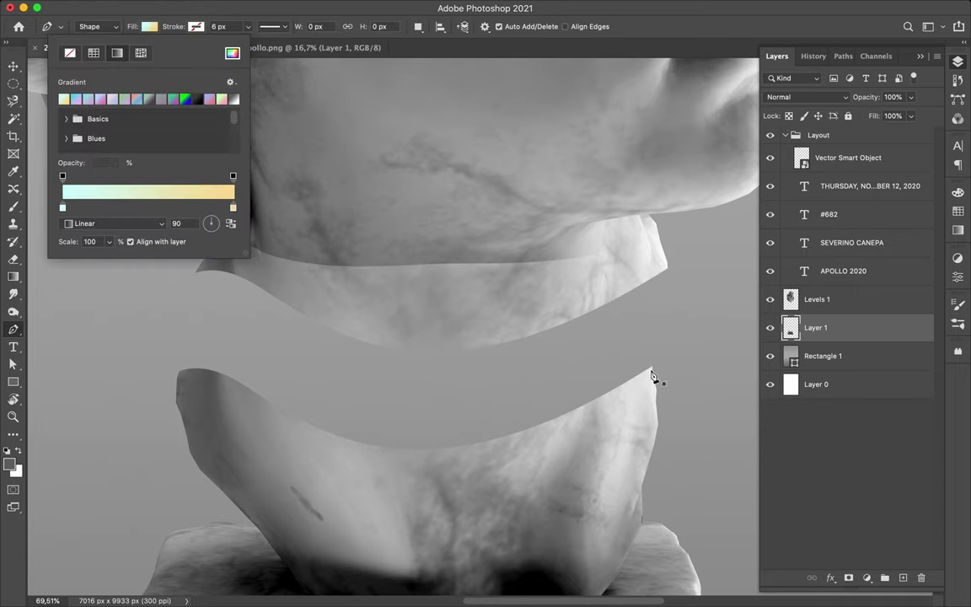
Draw a curved pastel gradient shape along the neck cut and place it below Layer 1
left_click(651, 370)
left_click_drag(614, 358, 566, 366)
left_click_drag(403, 404, 333, 393)
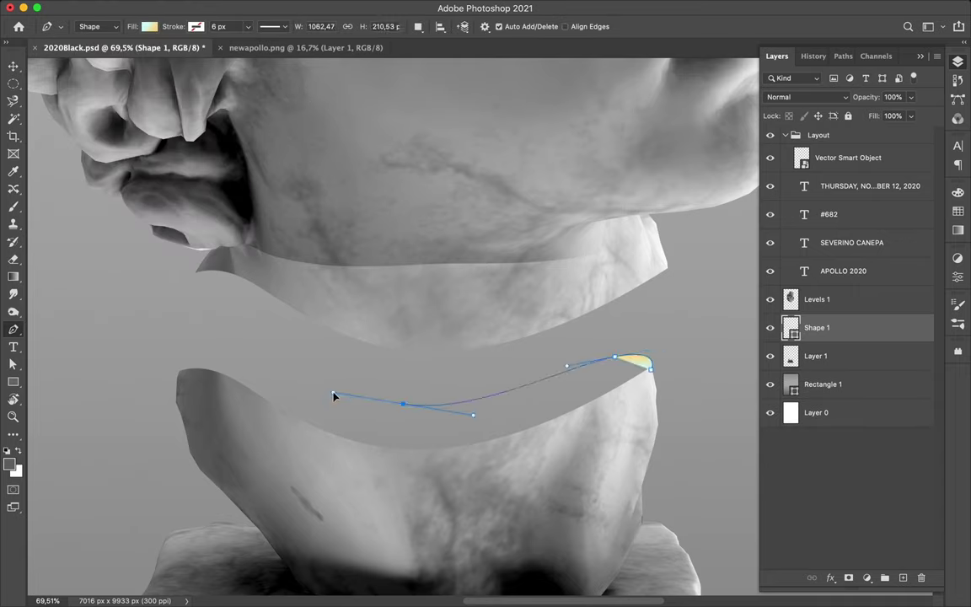
left_click(180, 371)
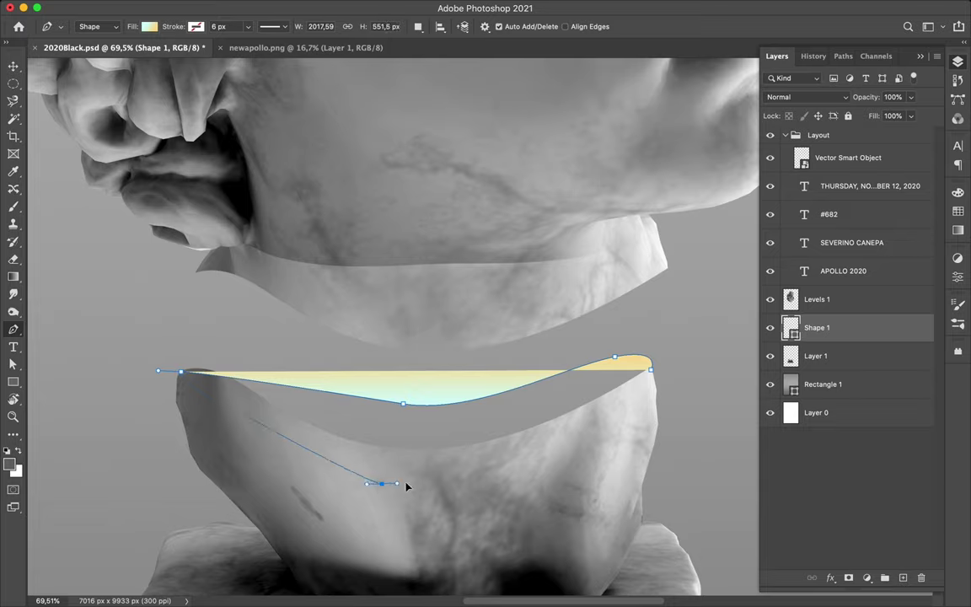
left_click_drag(382, 483, 422, 479)
left_click(651, 369)
left_click_drag(831, 333, 839, 373)
Drag Shape 1's top anchor and handles so the curve hugs the cut edge
key("a")
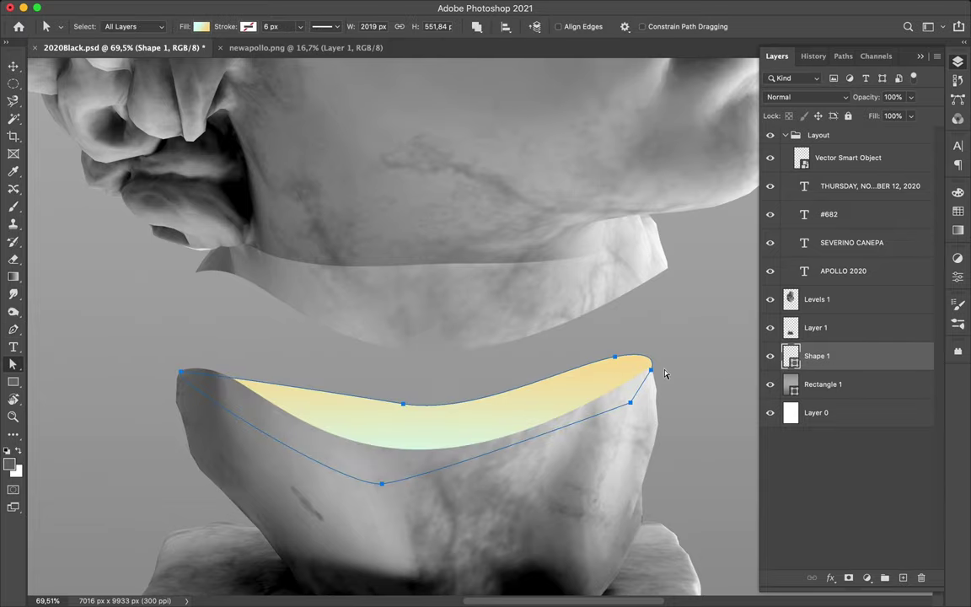
scroll(665, 373, "up", 3)
scroll(665, 372, "up", 3)
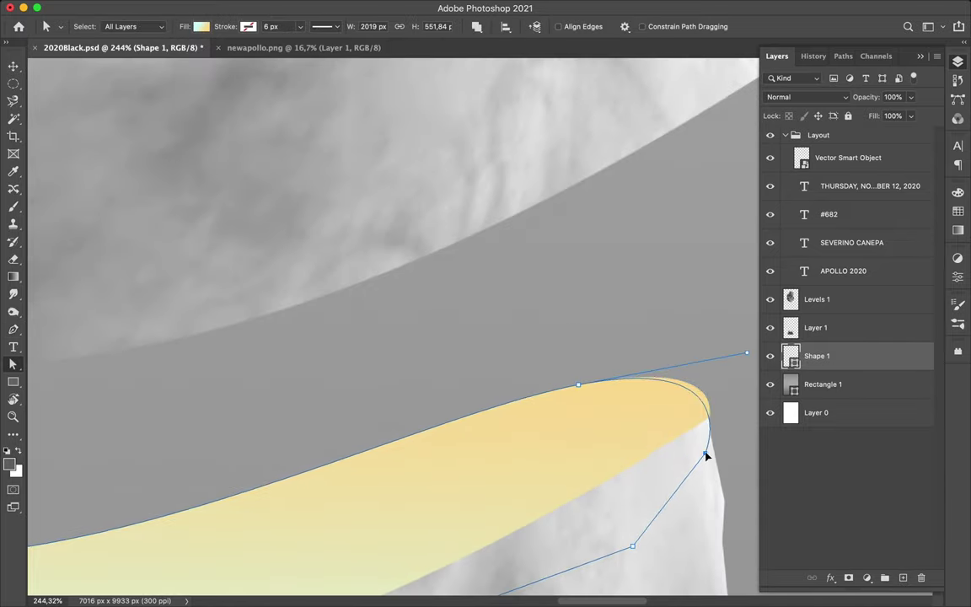
left_click_drag(578, 384, 581, 397)
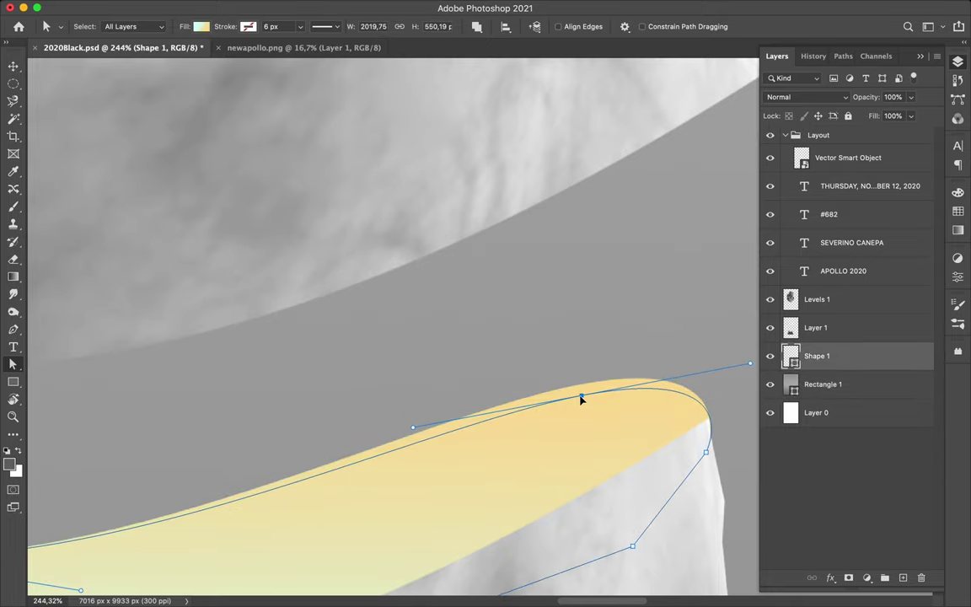
left_click(707, 458)
left_click(707, 458)
scroll(706, 458, "up", 2)
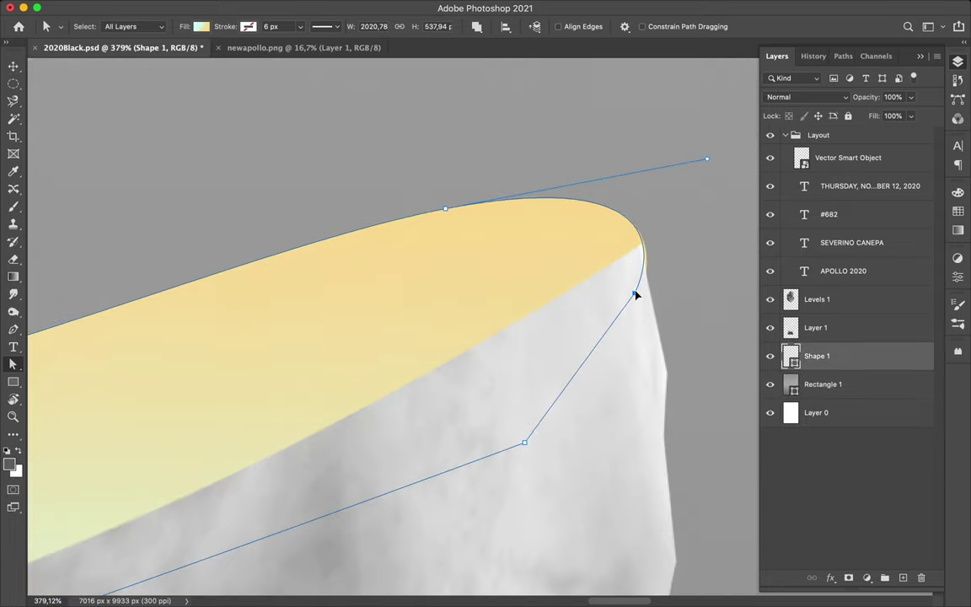
left_click(580, 249)
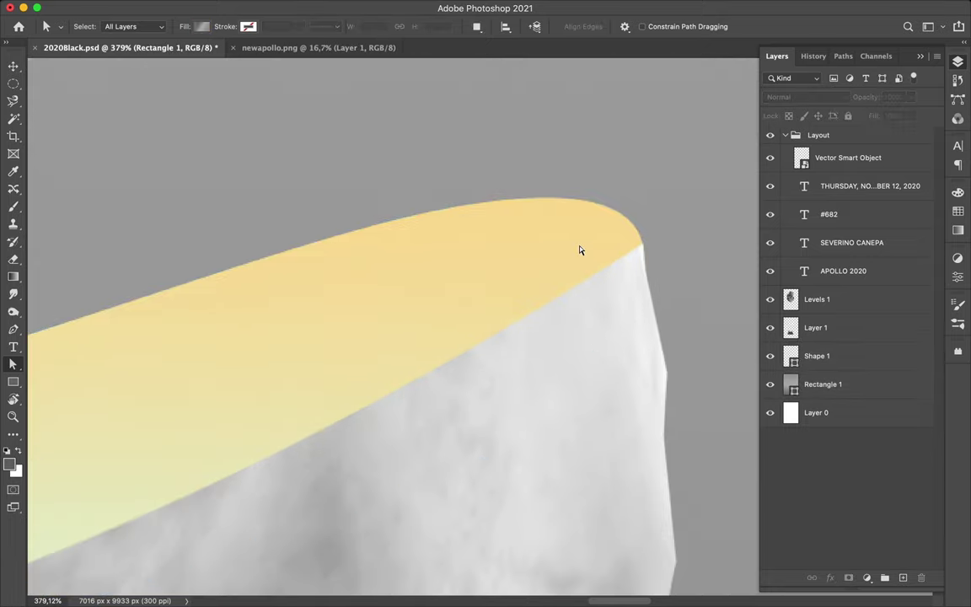
left_click(377, 242)
mouse_move(466, 217)
left_mouse_down()
mouse_move(446, 239)
mouse_move(457, 262)
left_mouse_up()
left_click_drag(635, 275, 628, 262)
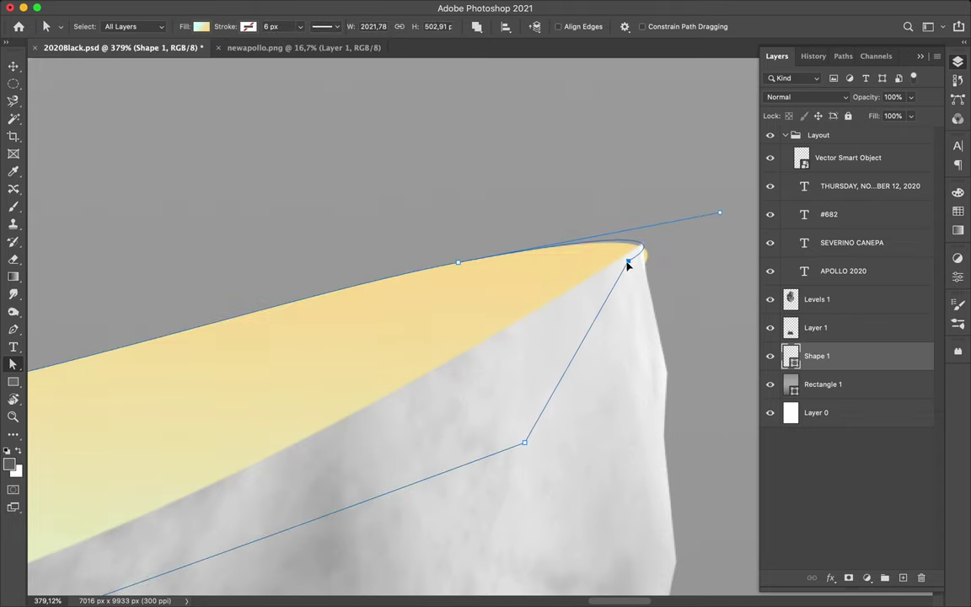
left_click(505, 337)
Draw Shape 2 along the underside of the head's cut edge with the pastel gradient fill
key("super+0")
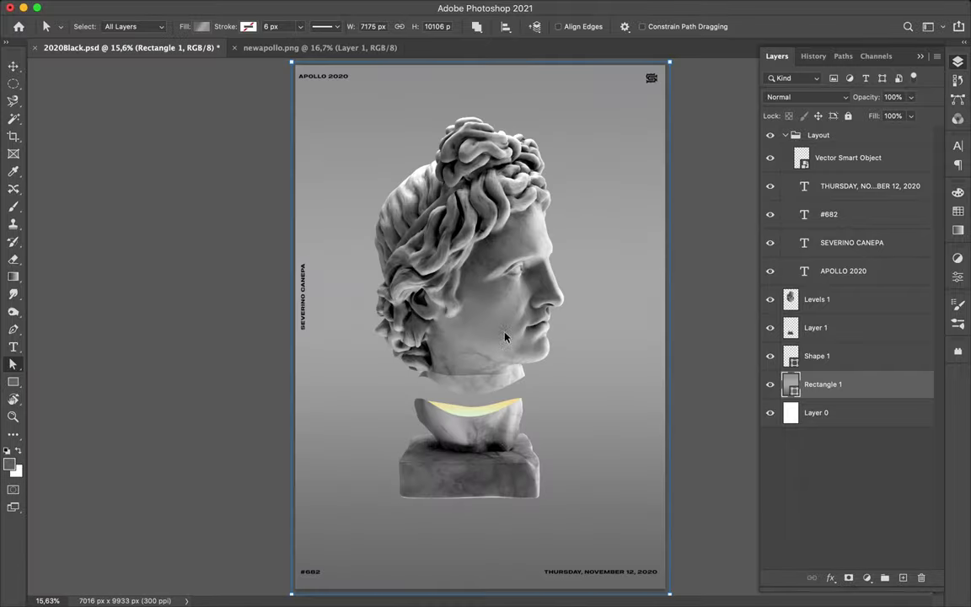
scroll(444, 412, "up", 3)
scroll(353, 442, "up", 3)
scroll(354, 442, "down", 5)
key("p")
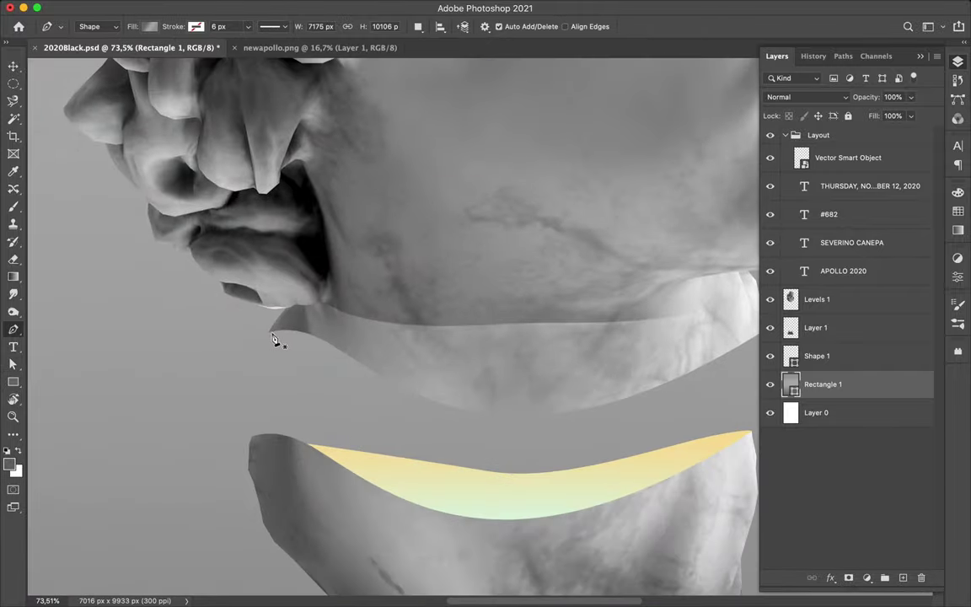
scroll(244, 232, "up", 3)
scroll(217, 339, "up", 2)
left_click_drag(214, 333, 225, 368)
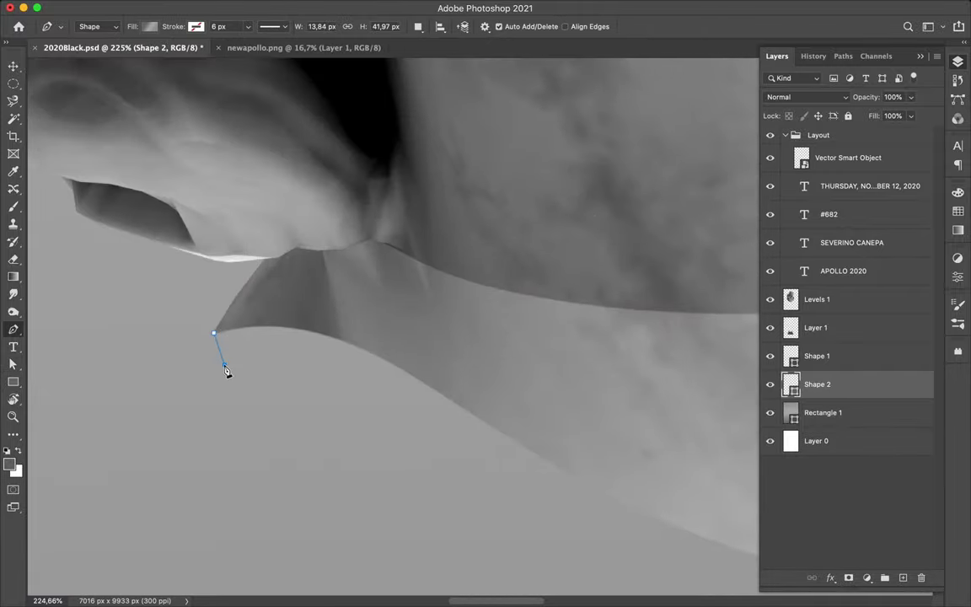
left_click_drag(580, 419, 654, 372)
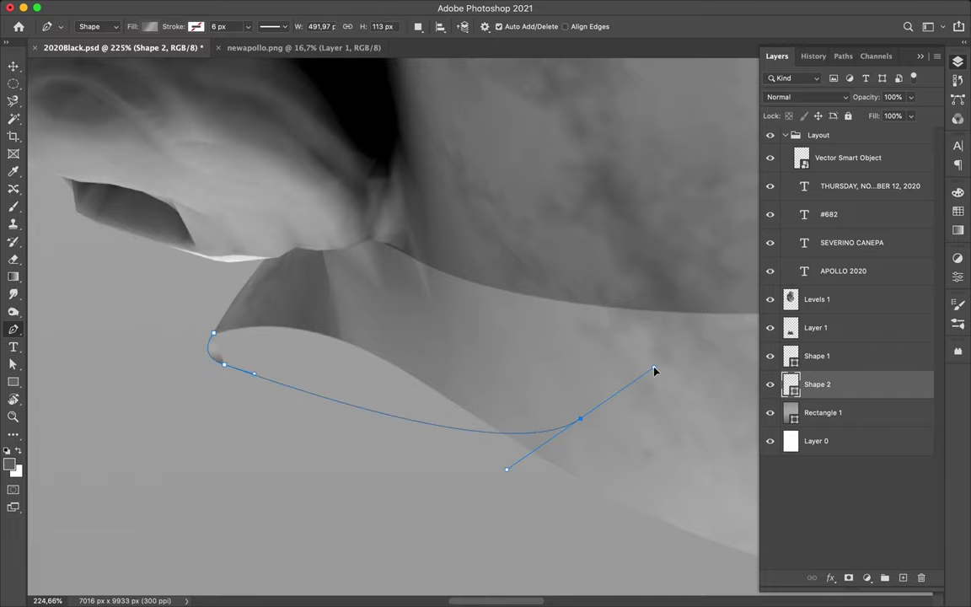
left_click(214, 334)
left_click(149, 26)
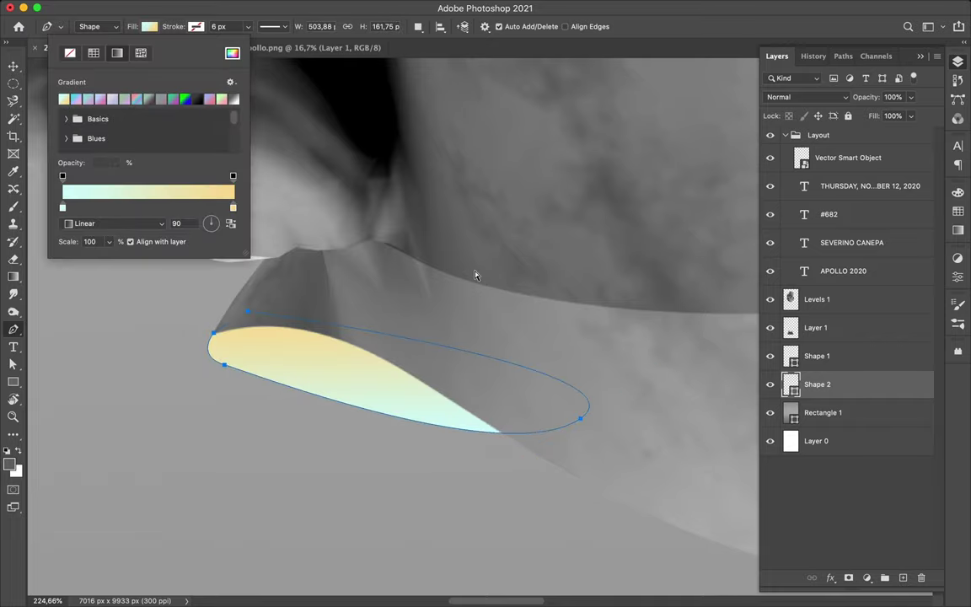
key("v")
Adjust Shape 2's left anchors to fit the cut, then fit the poster in view
key("a")
scroll(223, 351, "up", 5)
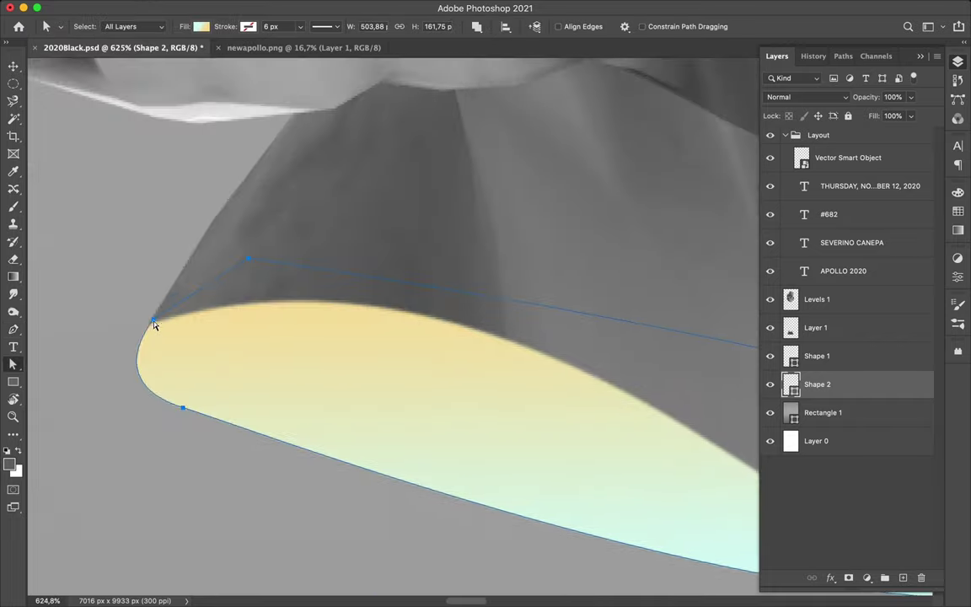
left_click(166, 307)
left_click_drag(174, 379, 177, 369)
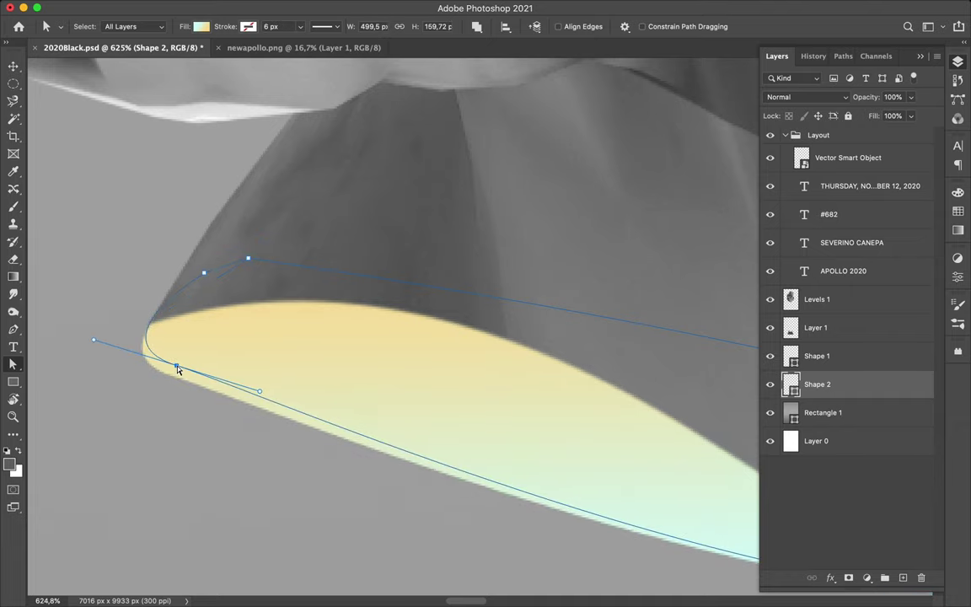
left_click(254, 418)
left_click(180, 364)
left_click(209, 275)
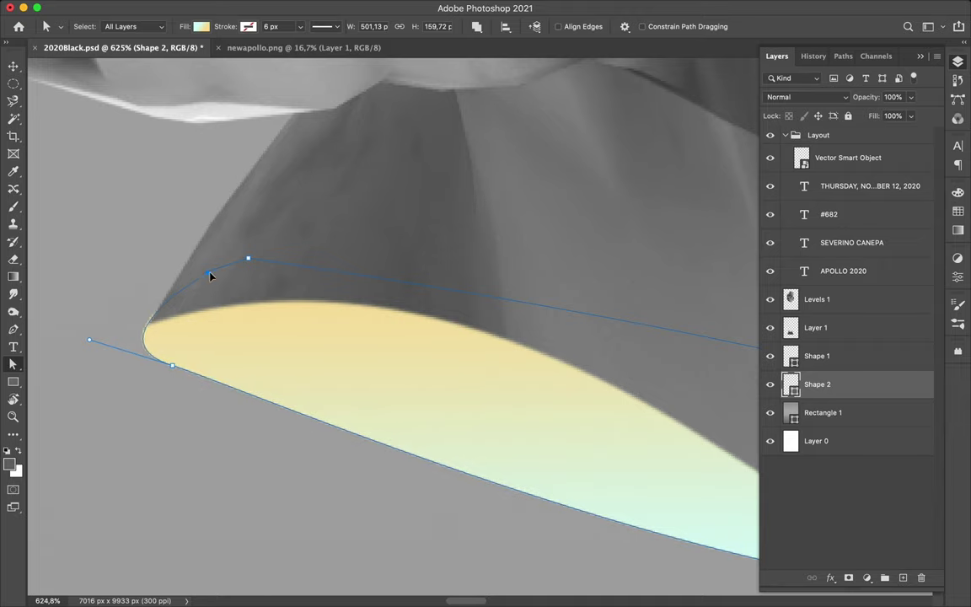
left_click(212, 462)
key("ctrl+0")
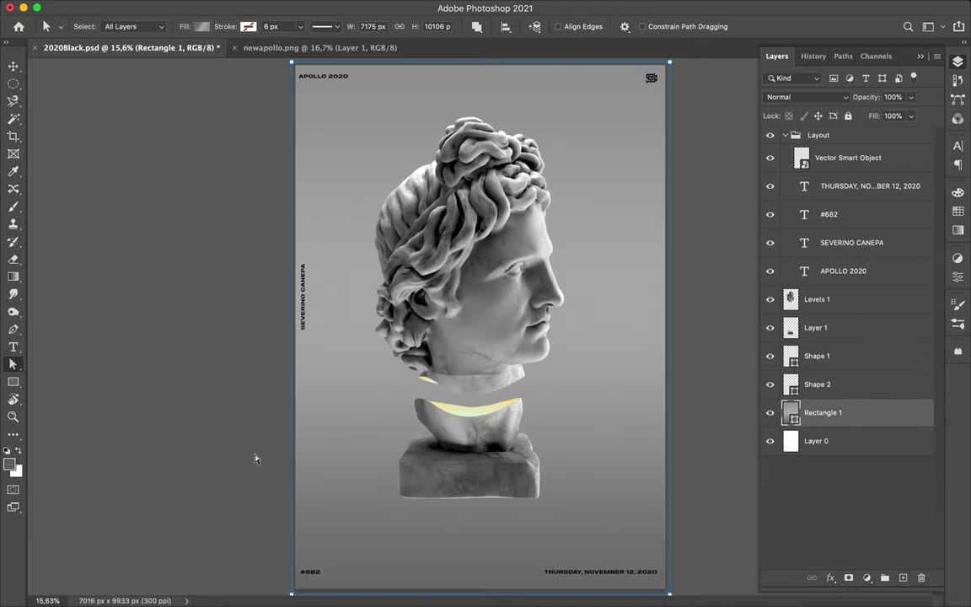
Duplicate the head layer, scale the copy to 120%, and drag it over the original head
key("v")
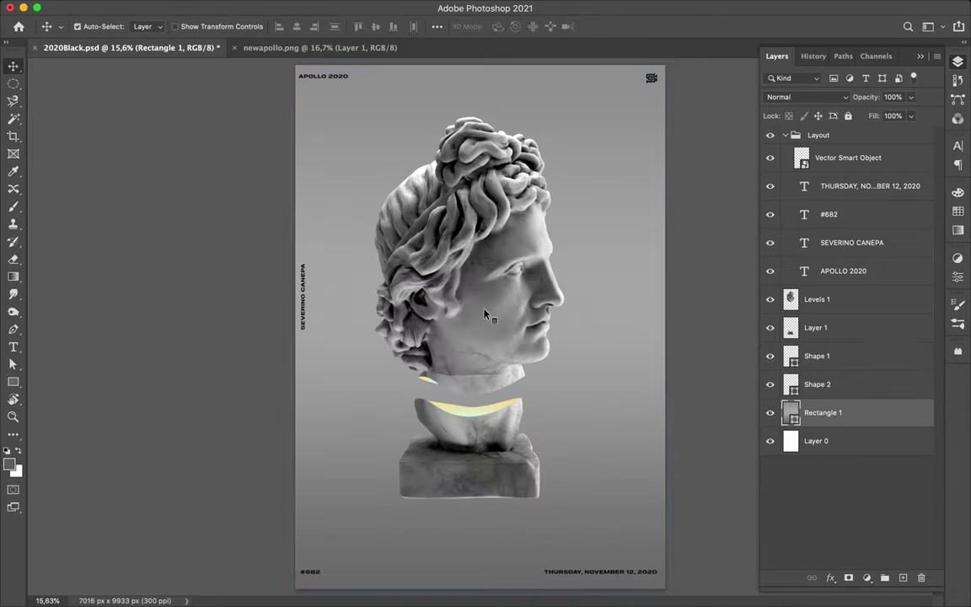
left_click(826, 299)
key("ctrl+j")
key("ctrl+t")
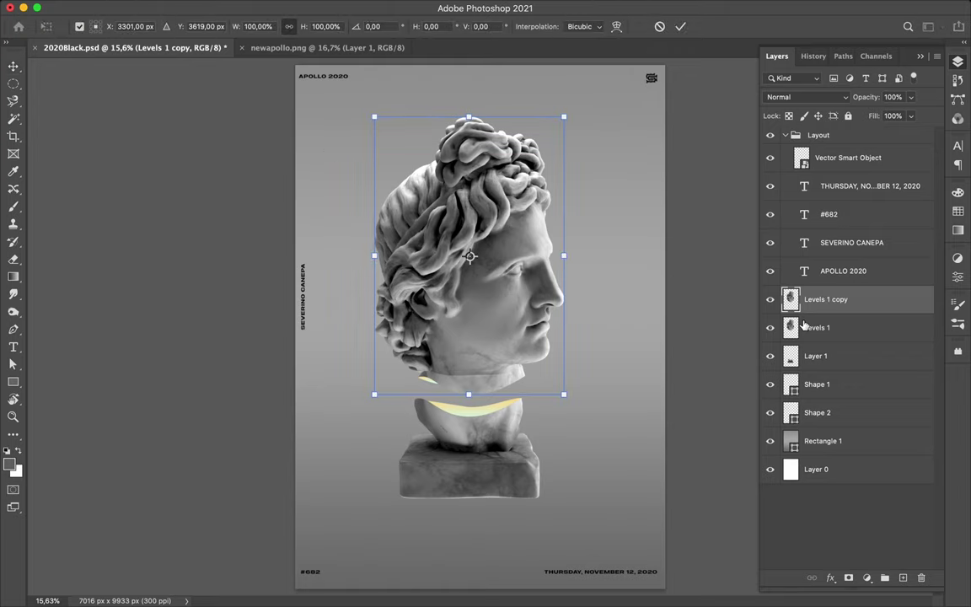
type("120")
key("Return")
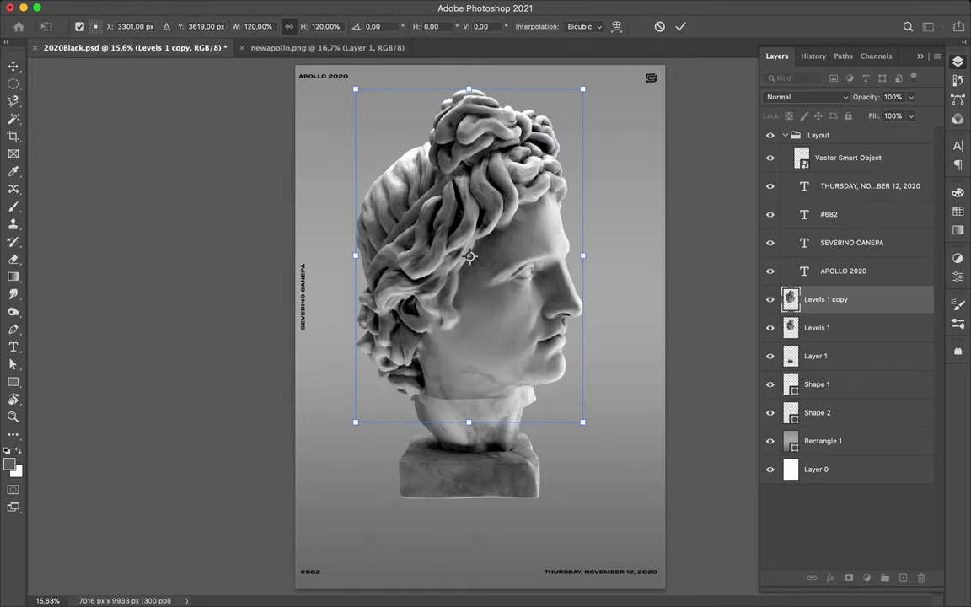
key("Return")
left_click_drag(538, 211, 437, 195)
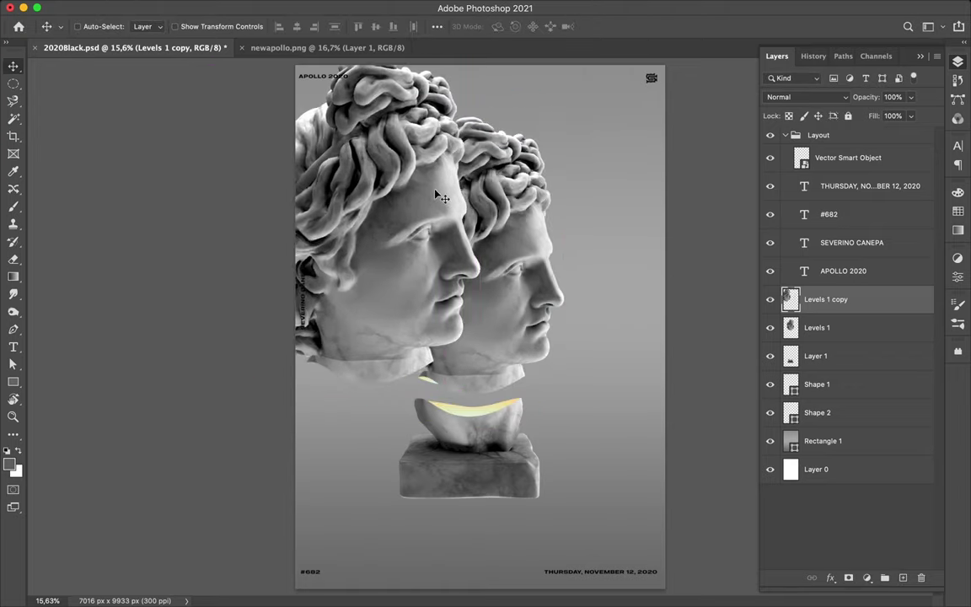
left_click_drag(437, 195, 495, 340)
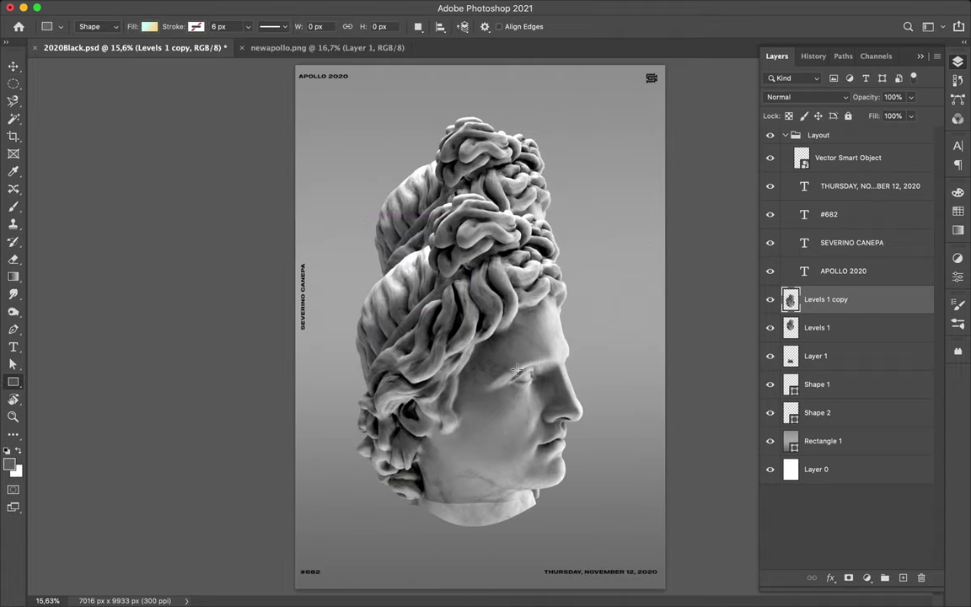
Copy a circle around the eye onto its own layer and move it up onto the hair
left_click(13, 84)
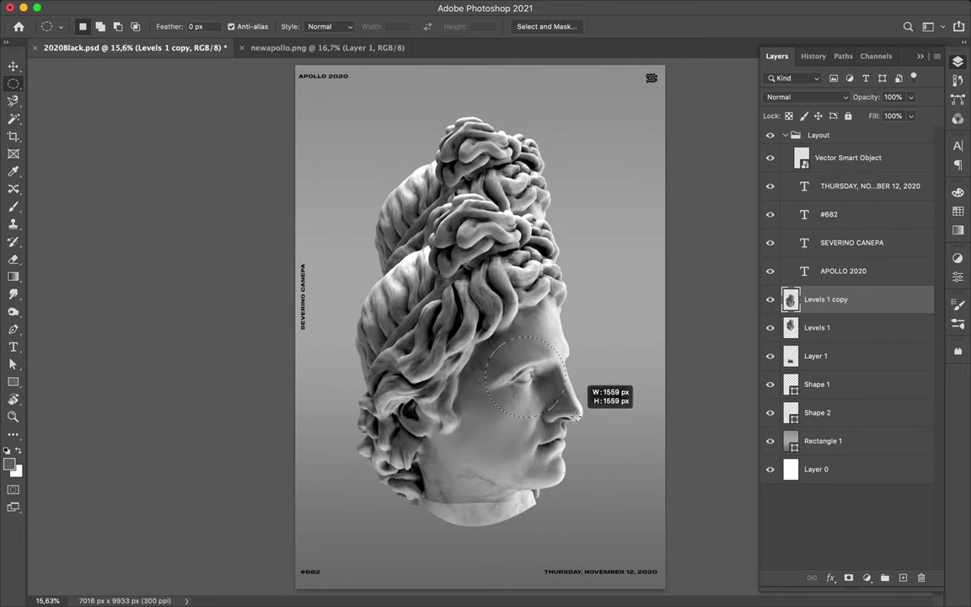
left_click_drag(570, 413, 576, 417)
key("ctrl+j")
key("v")
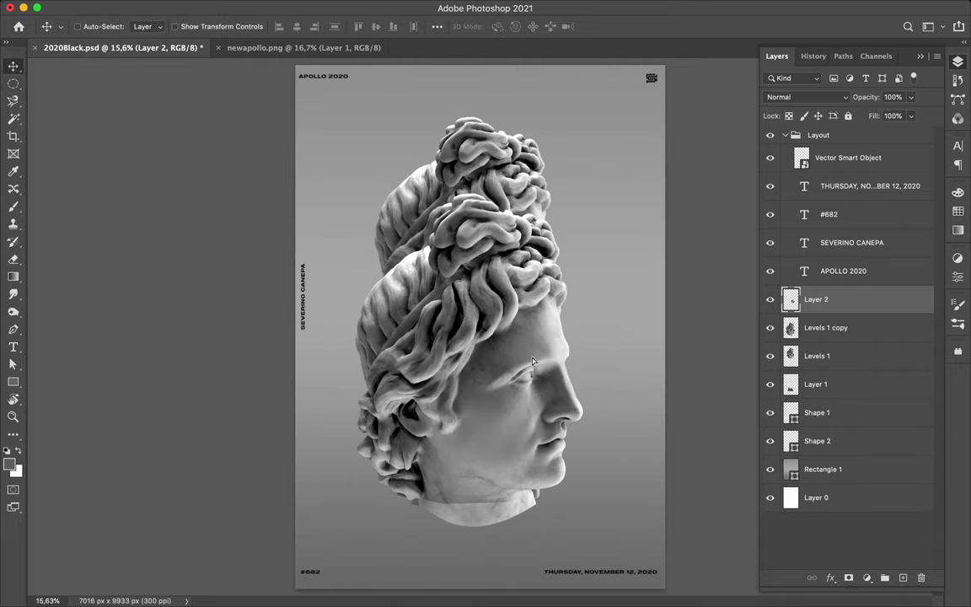
left_click_drag(517, 372, 535, 253)
Clip a gradient rectangle to the eye circle in Color blend mode and add a new empty layer
key("u")
left_click_drag(497, 222, 588, 304)
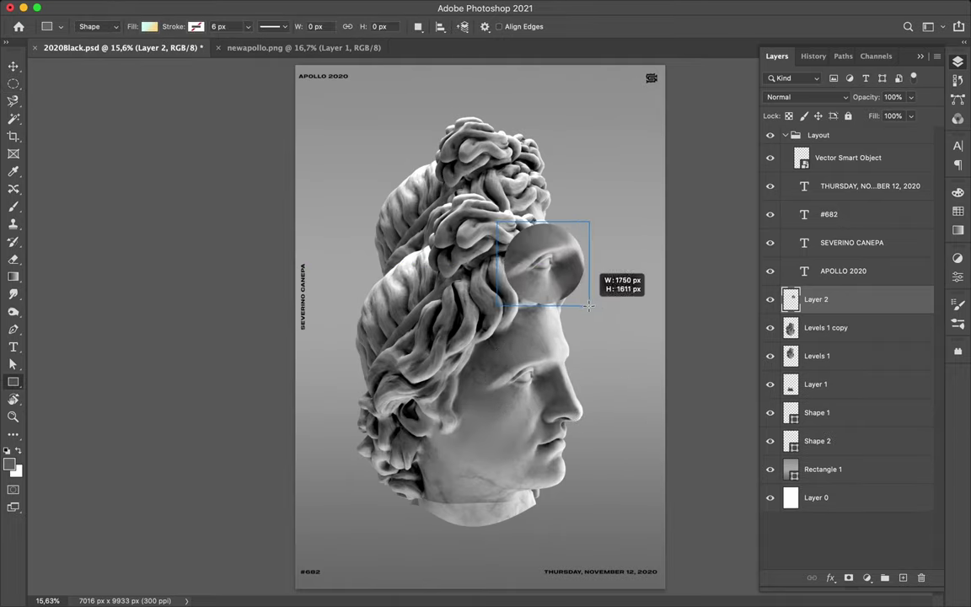
key("ctrl+alt+g")
left_click(805, 97)
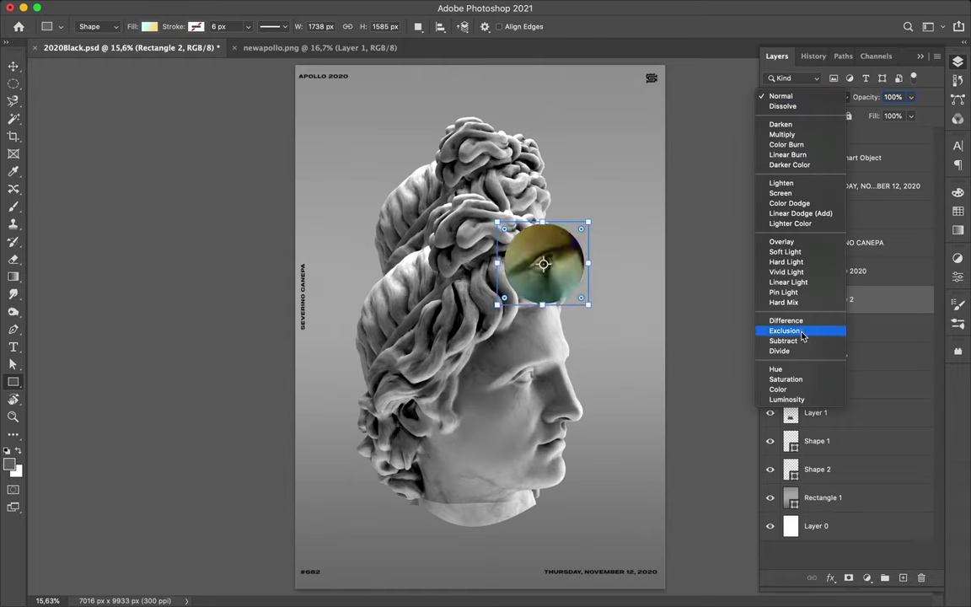
left_click(787, 400)
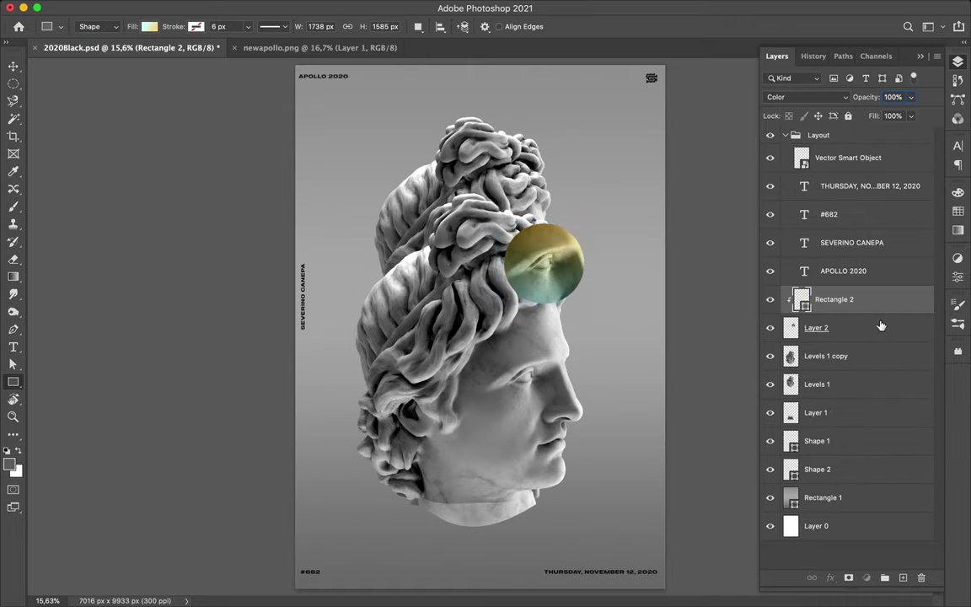
left_click(843, 354)
key("ctrl+shift+alt+n")
left_click(790, 329, "ctrl")
Apply a Gaussian Blur to soften the circle's shadow
key("b")
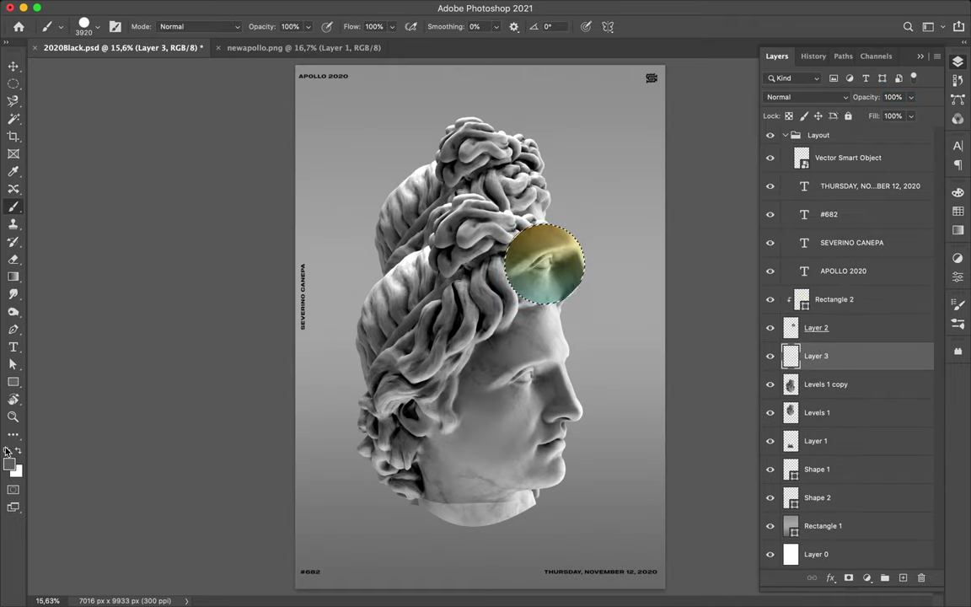
key("m")
left_click(316, 7)
mouse_move(321, 188)
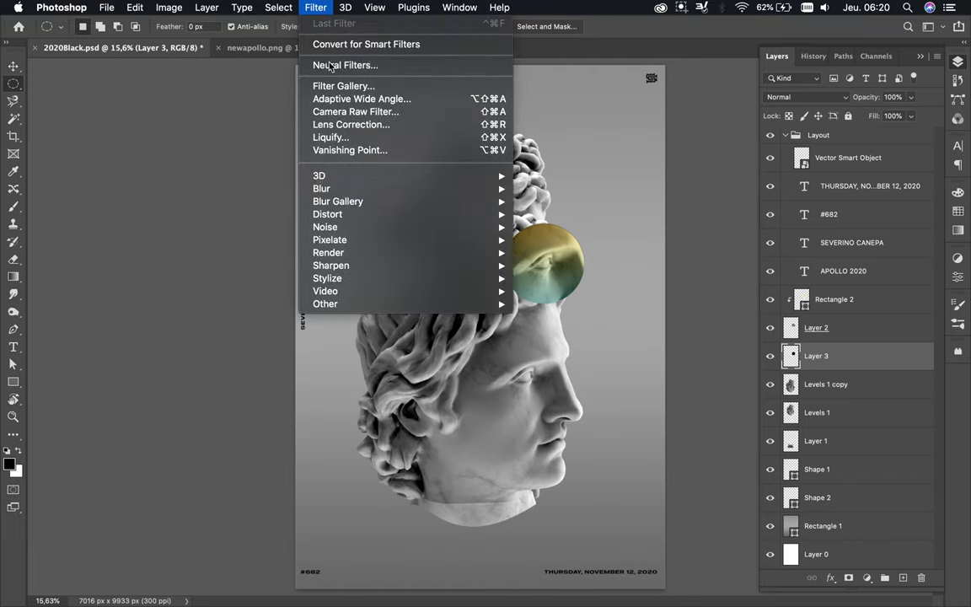
left_click(561, 240)
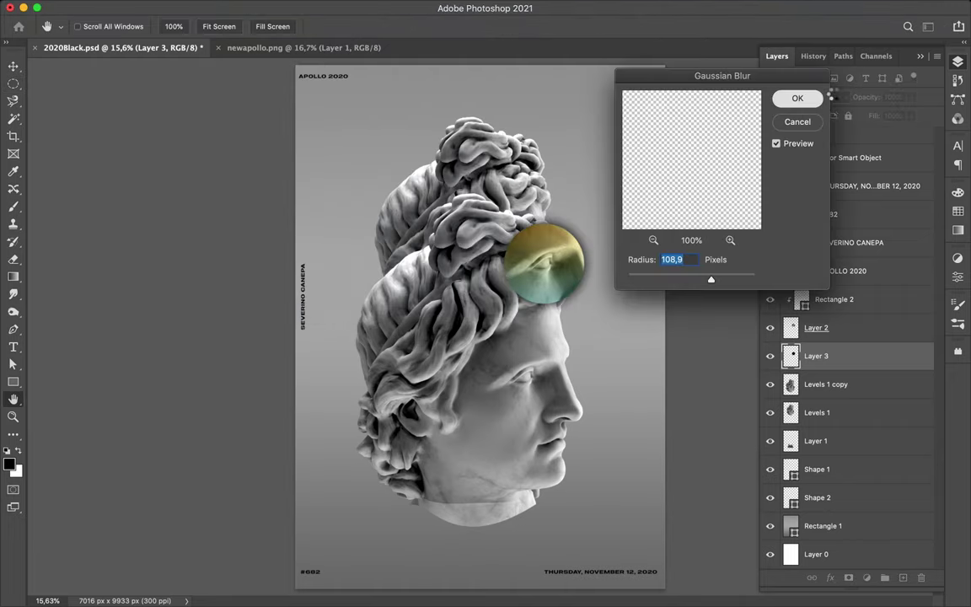
left_click(805, 97)
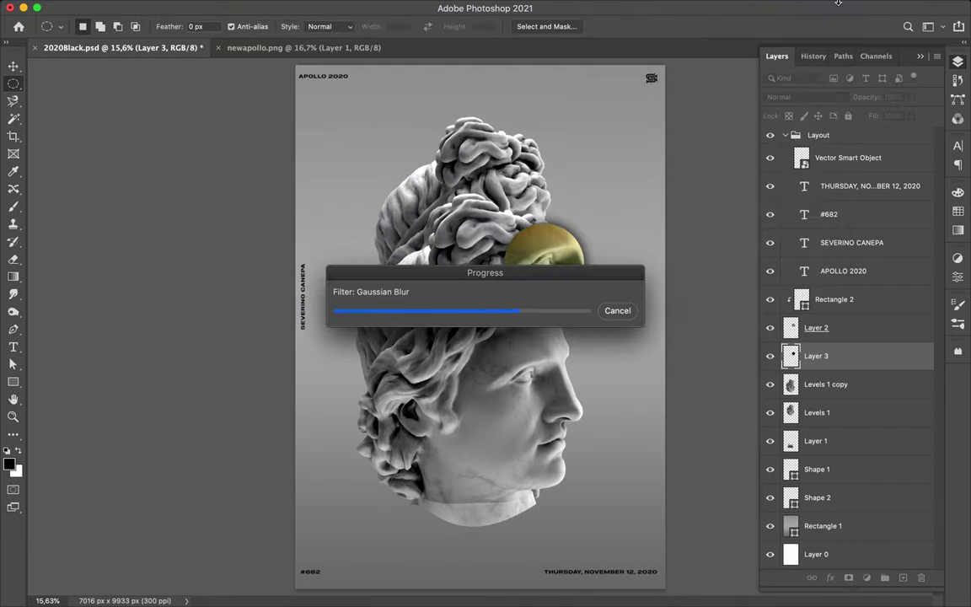
Merge the tint into the circle layer, hide Levels 1 copy, and move the circle onto the head
left_click(848, 320)
left_click(846, 310, "shift")
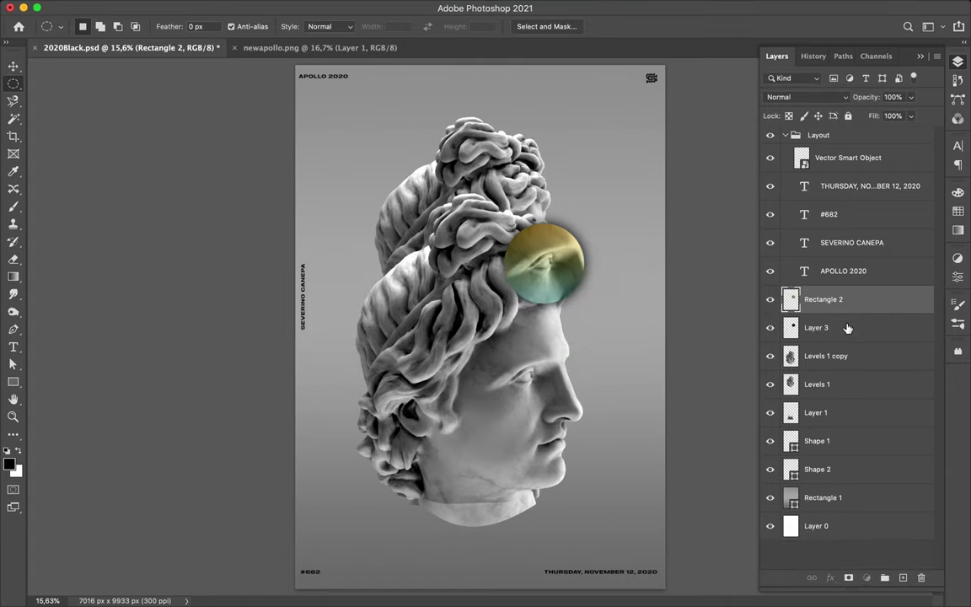
left_click(848, 329, "shift")
key("ctrl+e")
left_click(770, 327)
key("v")
mouse_move(538, 257)
left_mouse_down()
mouse_move(587, 276)
mouse_move(495, 226)
left_mouse_up()
Centre the eye circle horizontally on the canvas
left_click(437, 26)
left_click(489, 150)
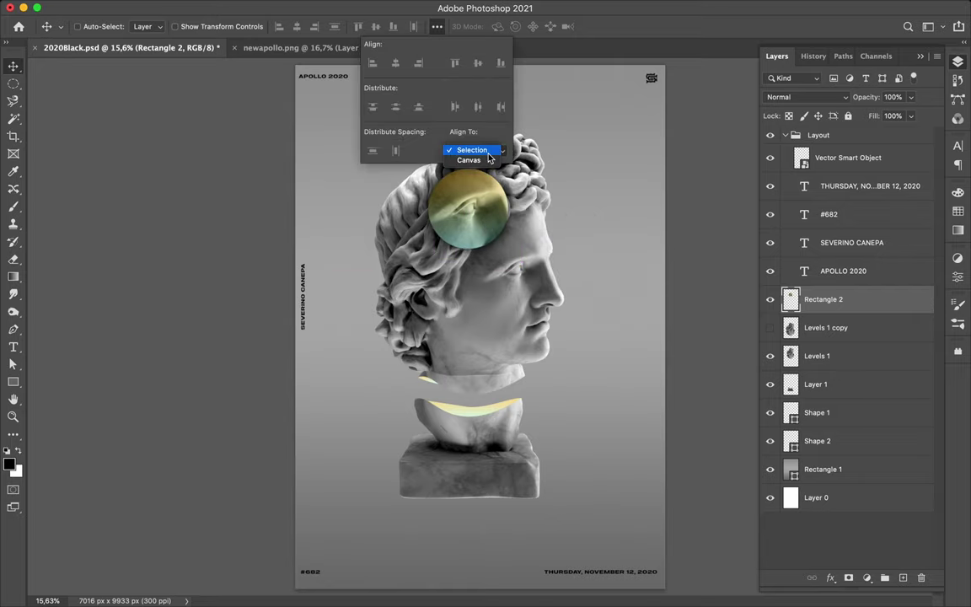
left_click(469, 160)
left_click(396, 62)
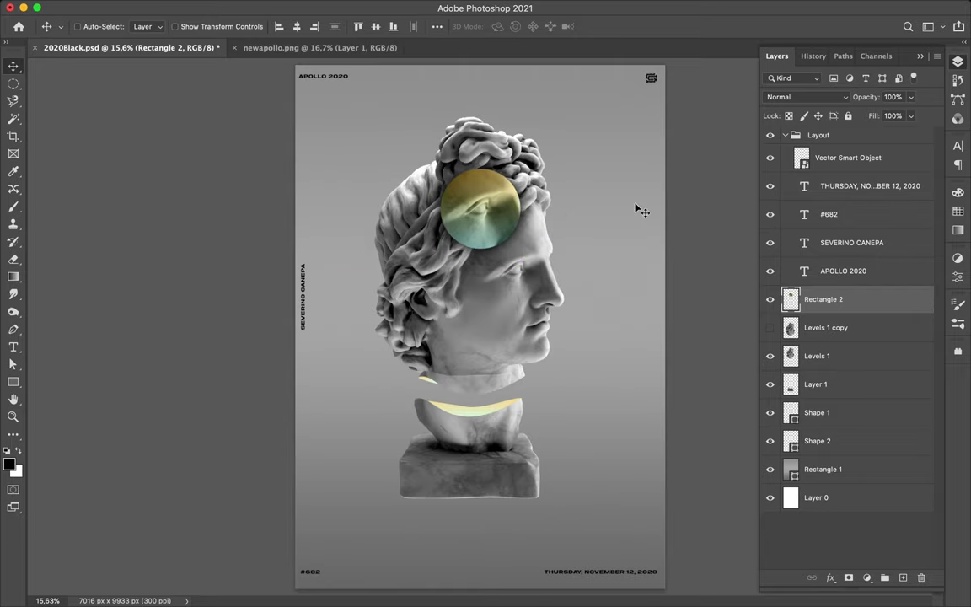
scroll(483, 245, "up", 3)
scroll(487, 226, "down", 1)
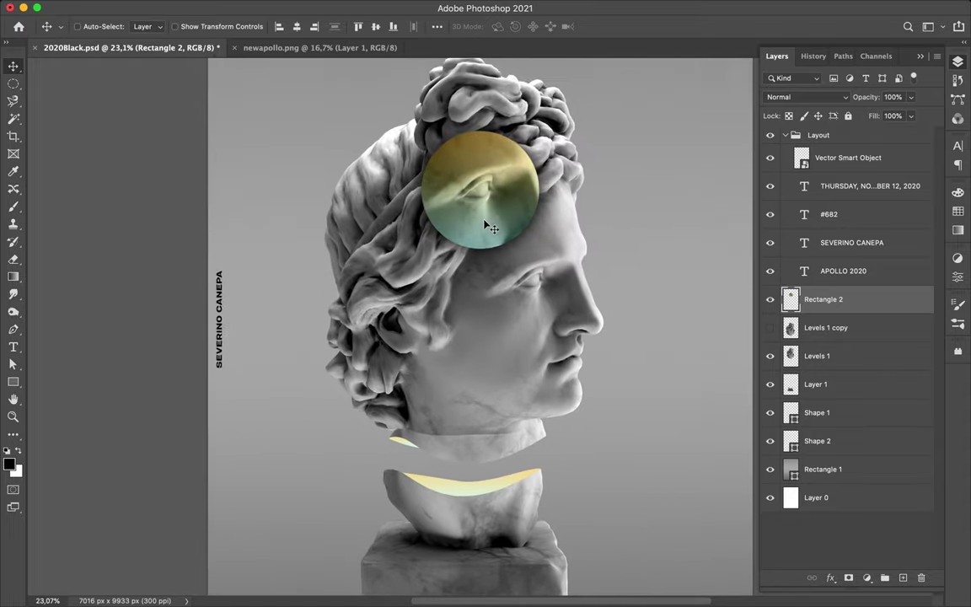
Add the text NOWHERE and move it across onto the face
key("t")
left_click(301, 304)
type("NOWHERE")
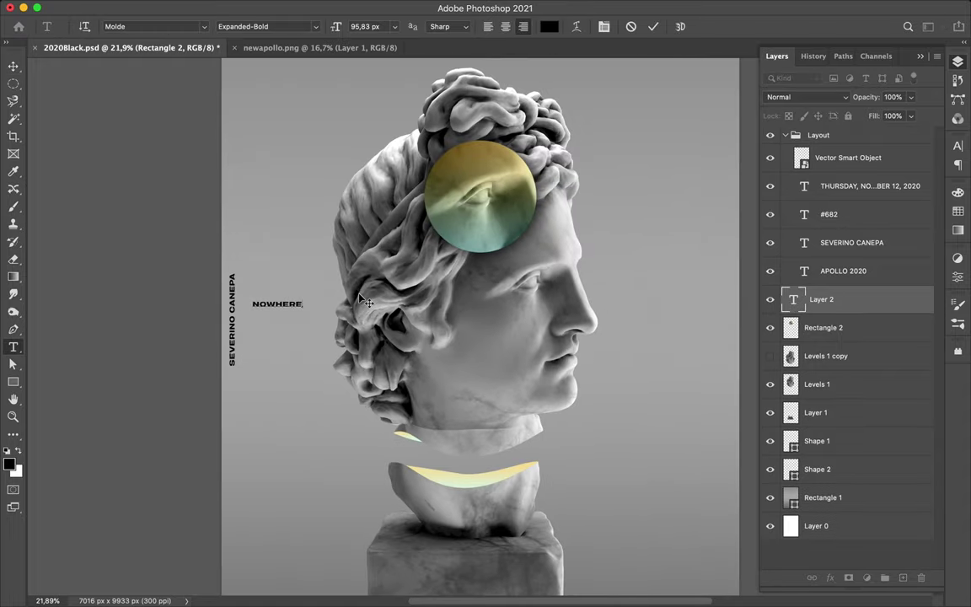
key("ctrl+Return")
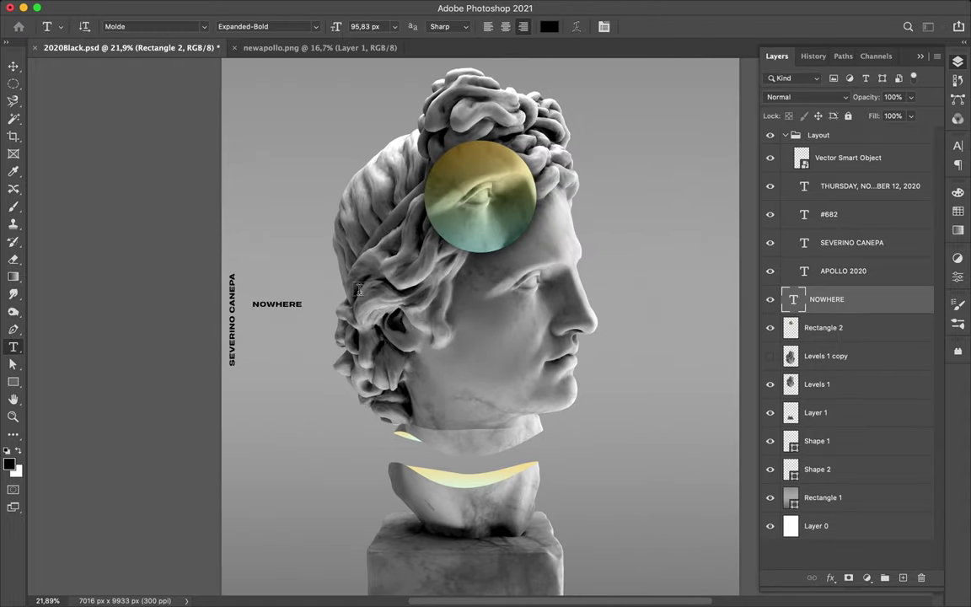
key("v")
left_click_drag(364, 301, 542, 301)
Make NOWHERE white and set it in Bodoni URW
left_click(958, 148)
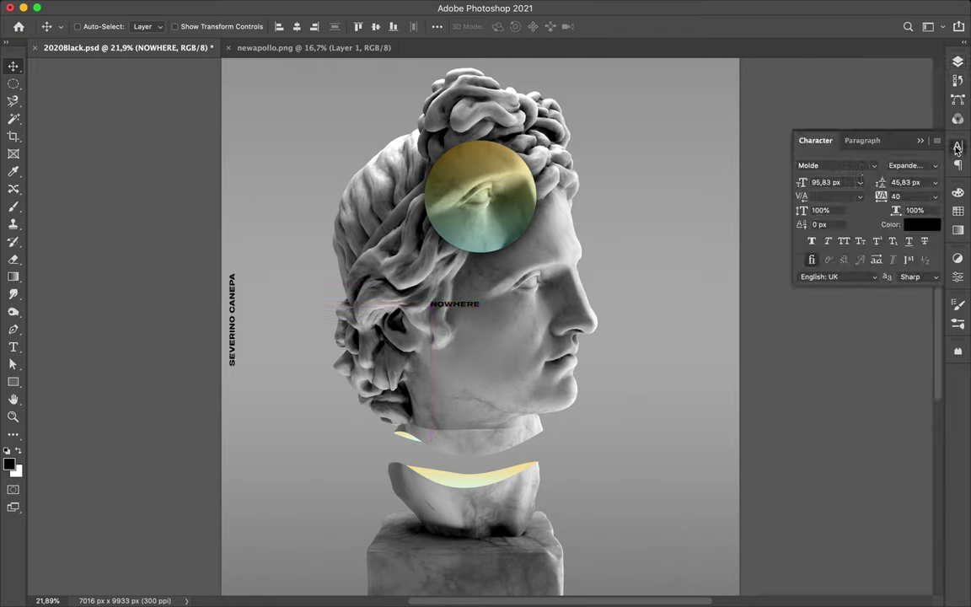
left_click(923, 224)
left_click(697, 173)
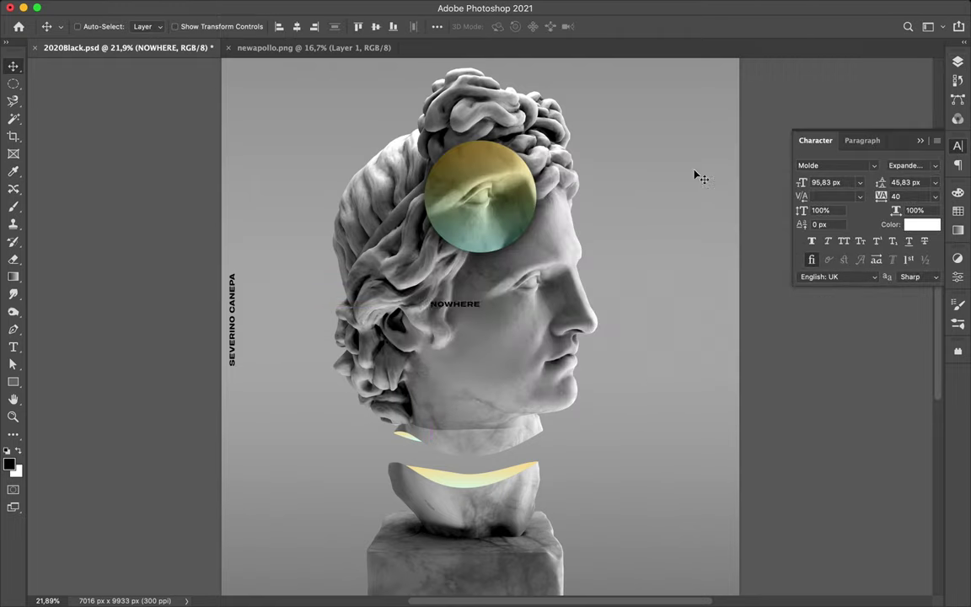
left_click(875, 166)
left_click(692, 220)
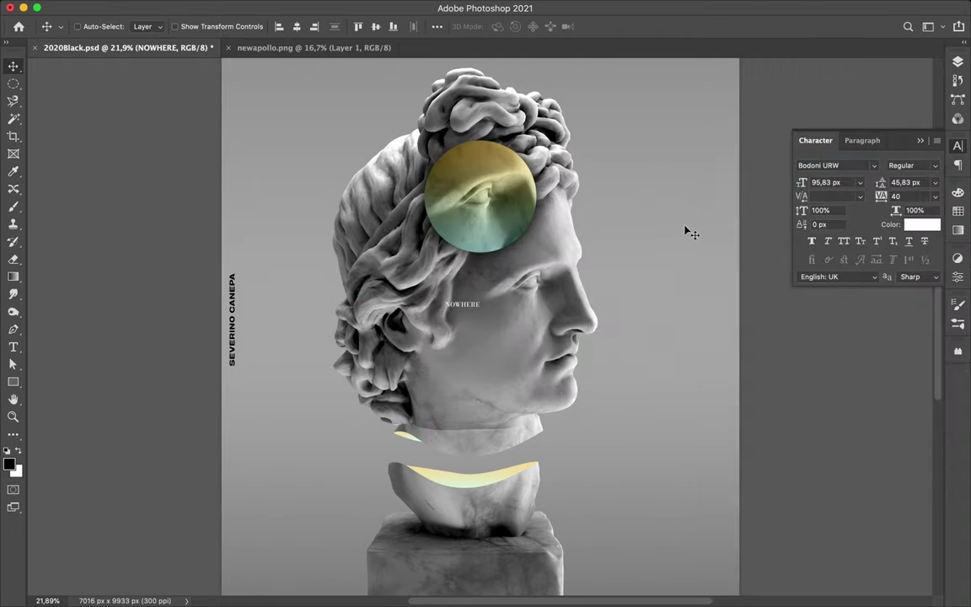
Scale NOWHERE up to about 301 px and shift it left
key("ctrl+t")
mouse_move(556, 322)
left_mouse_down()
mouse_move(672, 352)
mouse_move(590, 330)
left_mouse_up()
left_click(898, 195)
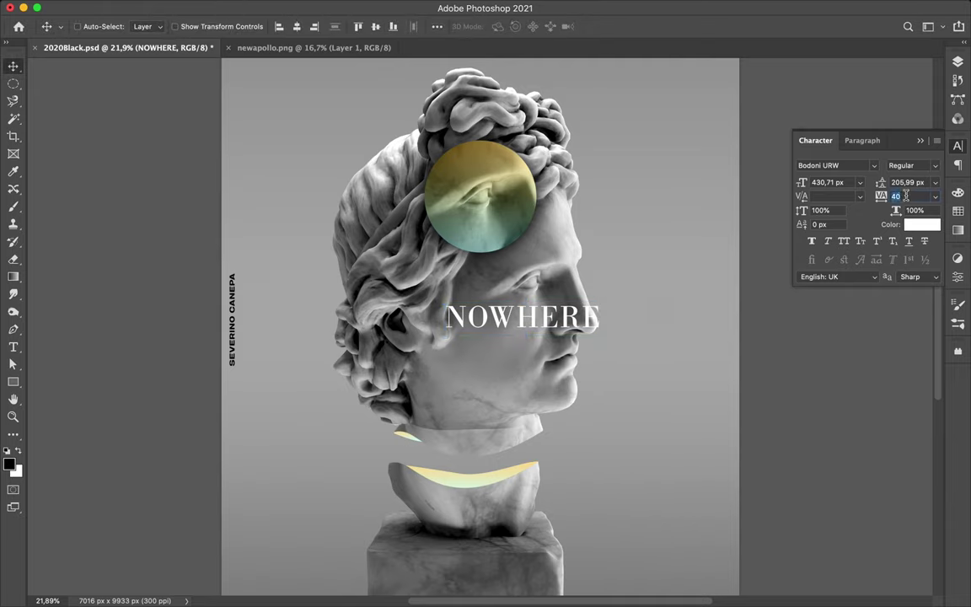
scroll(906, 196, "up", 15)
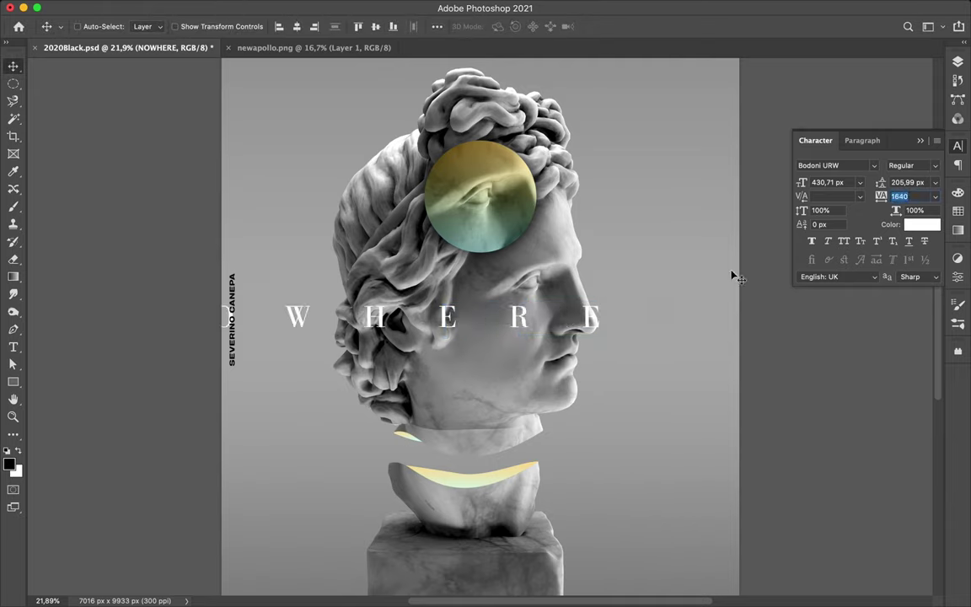
left_click_drag(733, 273, 562, 282)
Centre NOWHERE horizontally on the canvas and fine-tune its position
left_click(297, 26)
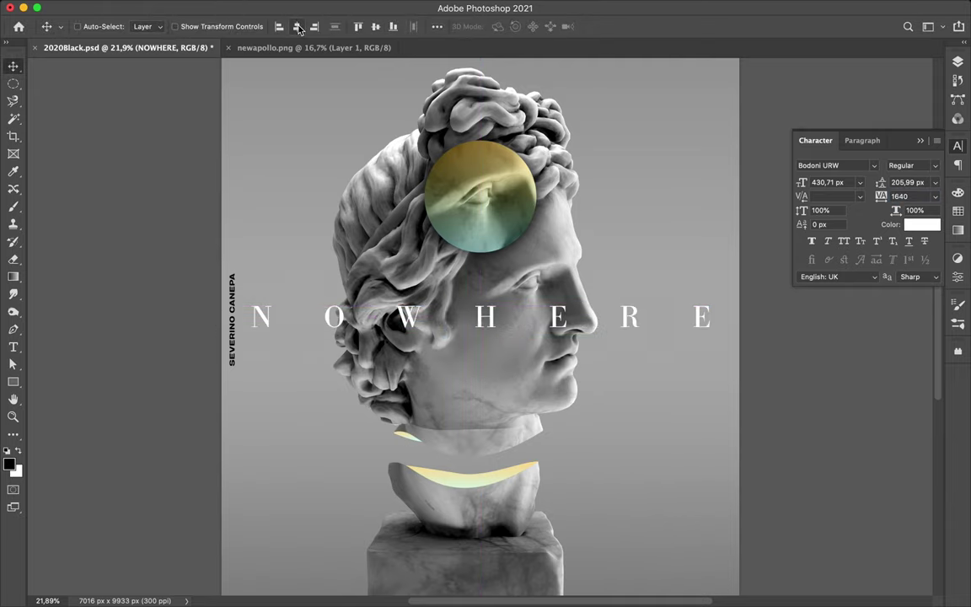
scroll(847, 182, "down", 10)
scroll(847, 183, "down", 10)
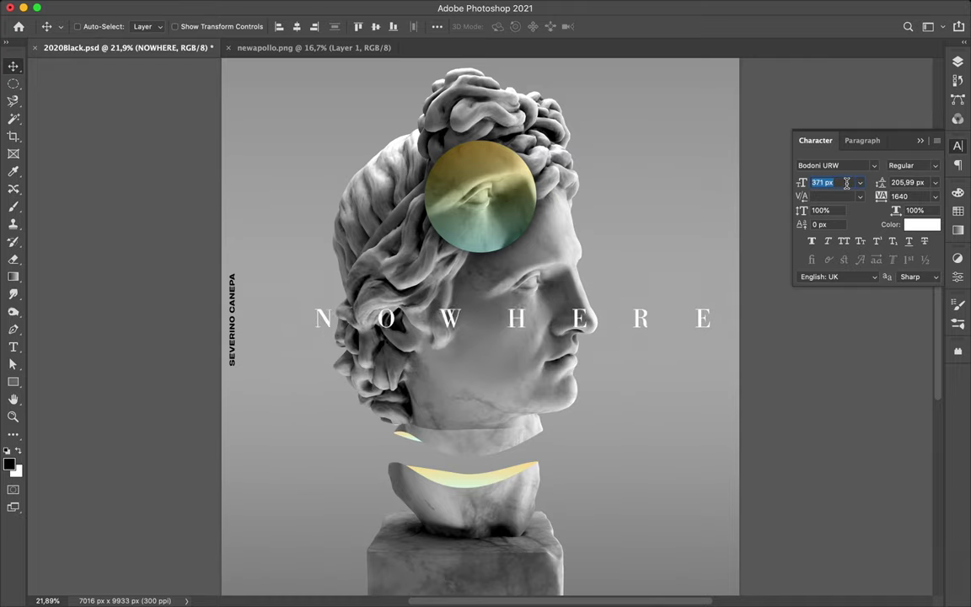
scroll(848, 184, "down", 10)
scroll(849, 188, "down", 10)
scroll(848, 188, "down", 3)
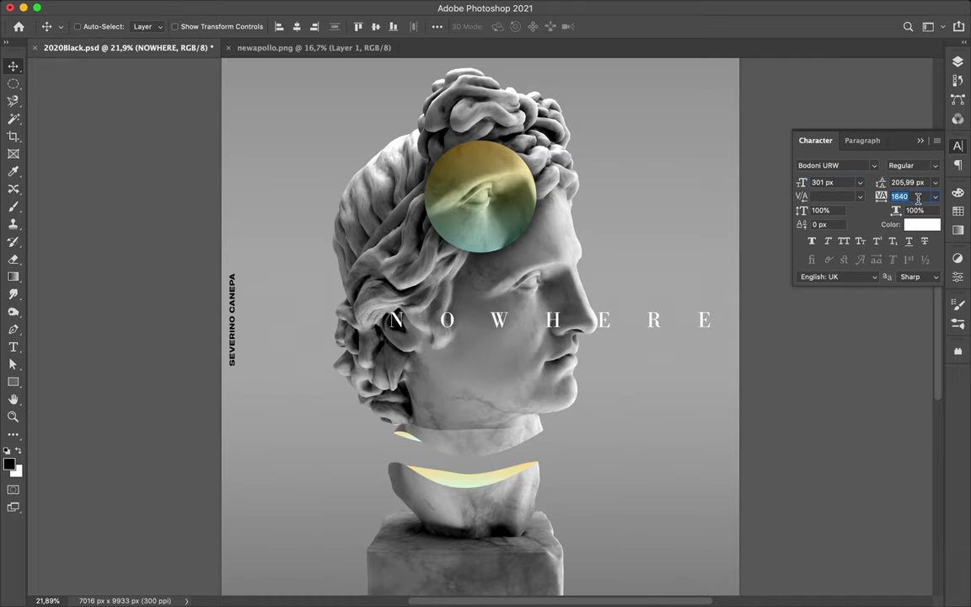
scroll(918, 197, "up", 20)
left_click_drag(683, 286, 612, 286)
scroll(506, 435, "down", 4)
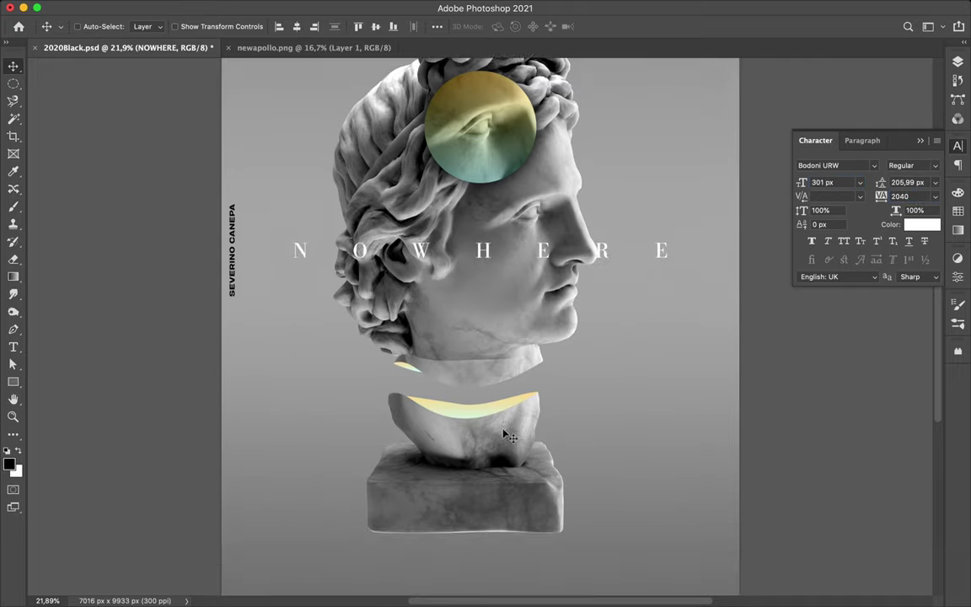
scroll(505, 435, "down", 2)
scroll(906, 195, "up", 10)
Centre NOWHERE vertically on the poster
scroll(456, 286, "up", 2)
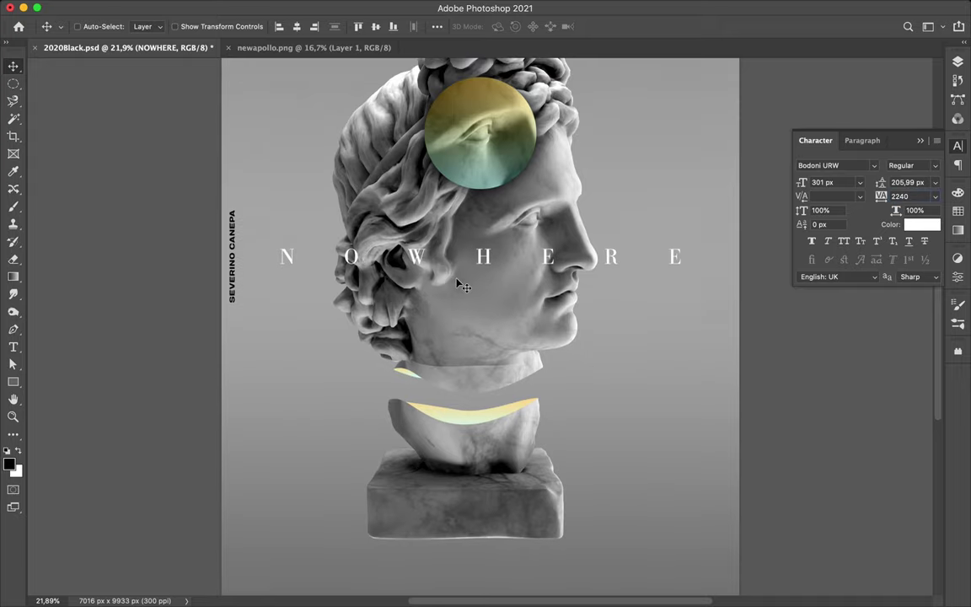
left_click(375, 26)
scroll(604, 272, "down", 5)
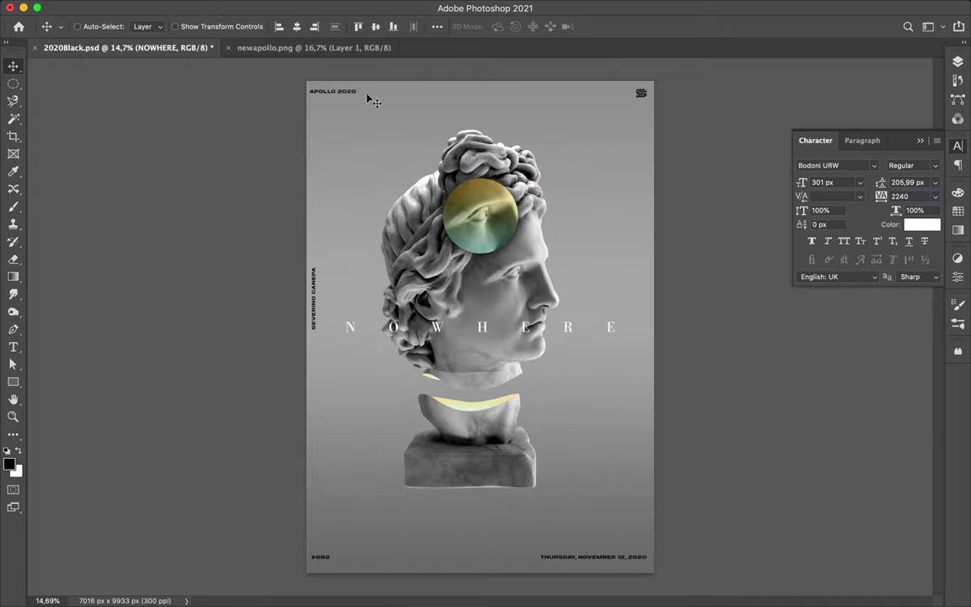
Turn the APOLLO 2020 corner captions white
left_click(321, 90, "ctrl")
left_click(319, 277, "ctrl+shift")
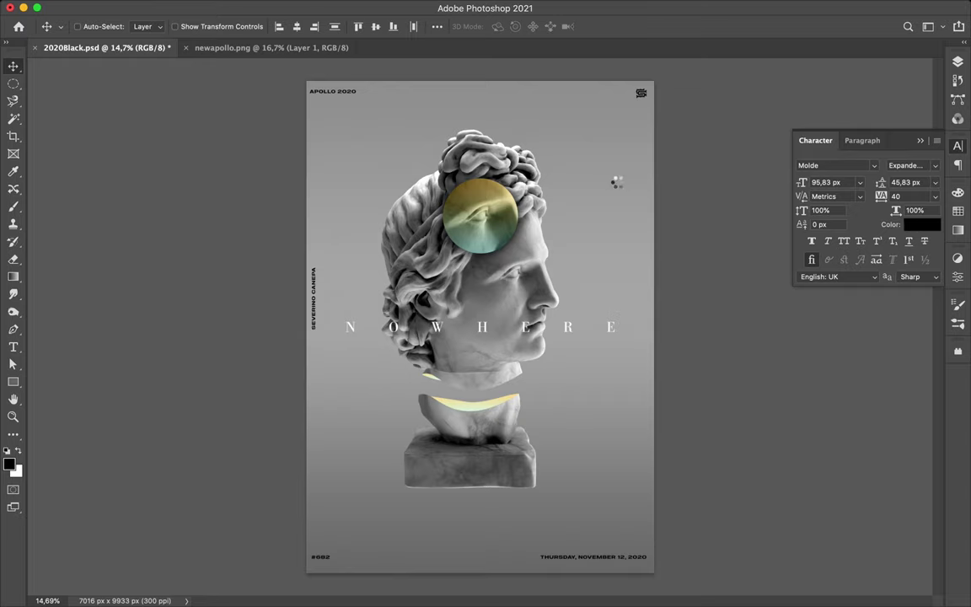
left_click(393, 168)
left_click(689, 174)
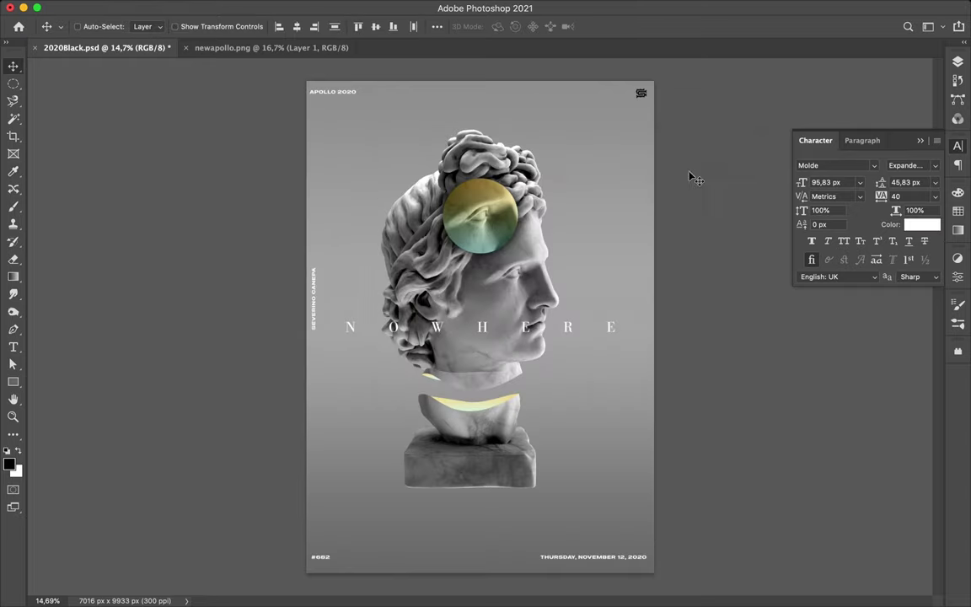
Add a new empty layer above the current one
key("F7")
key("alt+bracketright")
key("ctrl+shift+alt+n")
key("b")
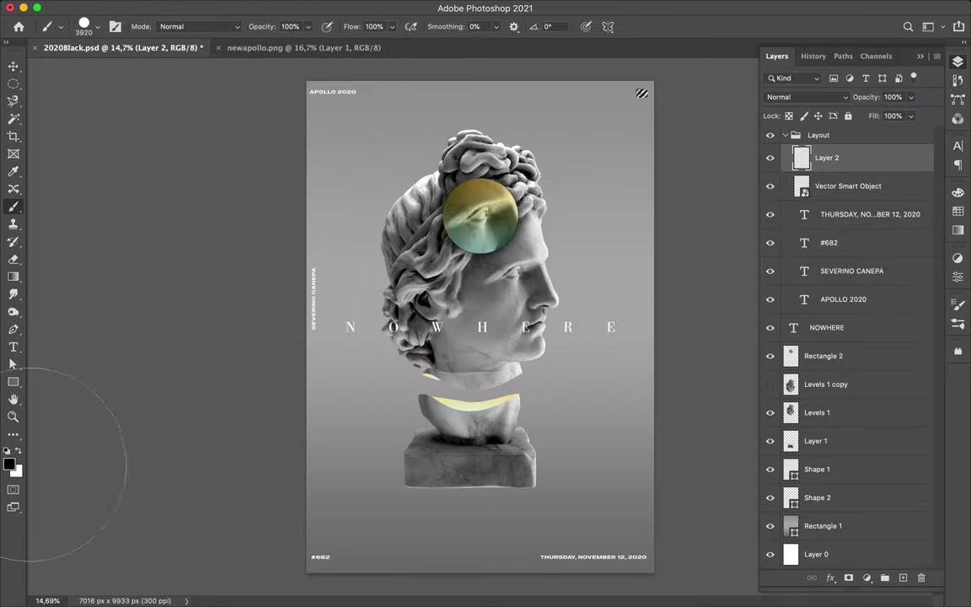
key("m")
Delete the Vector Smart Object layer and save the poster
left_click(792, 179)
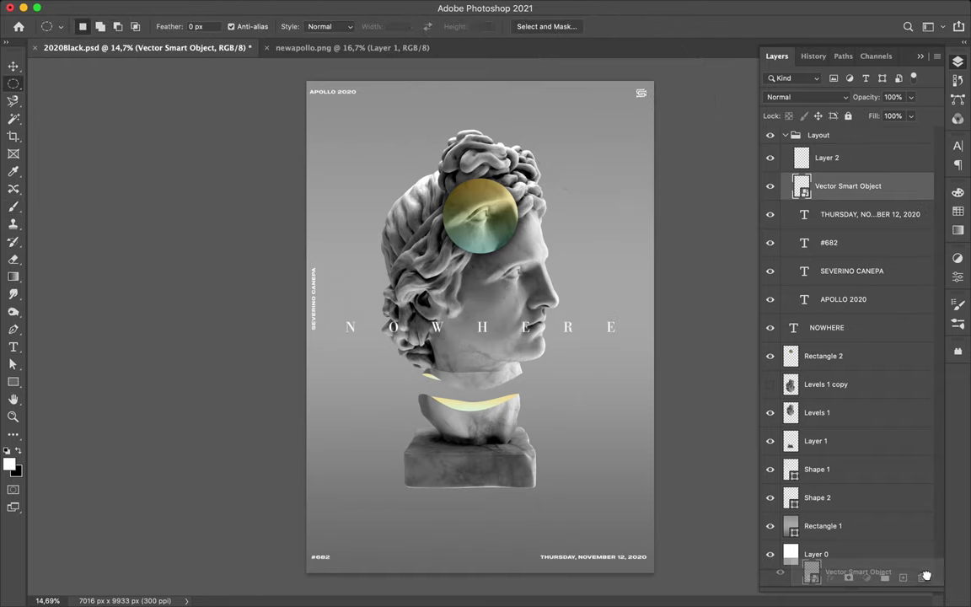
key("Delete")
key("ctrl+s")
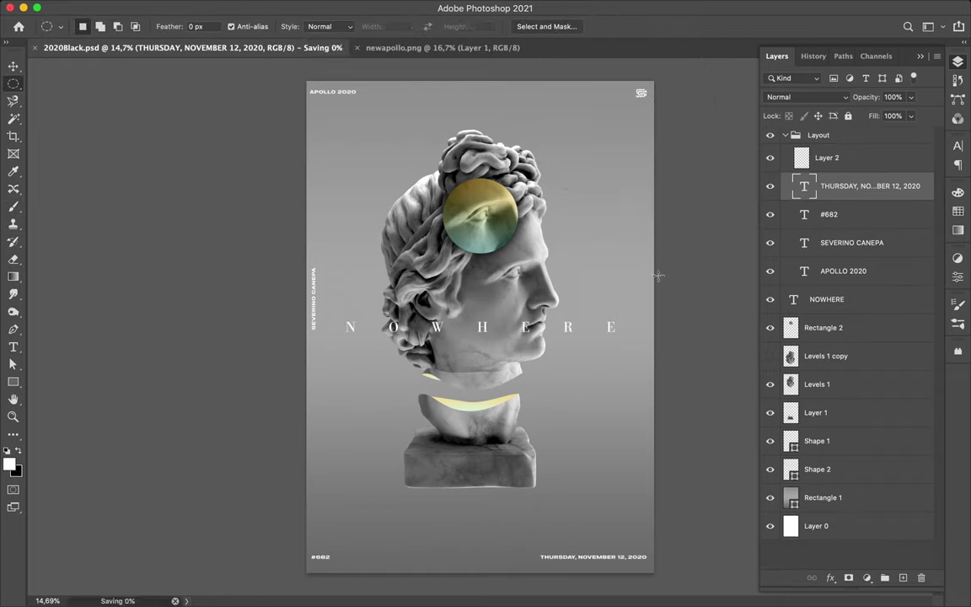
Draw a tall thin rectangle down the poster and rotate it into a diagonal line
key("u")
left_click_drag(462, 148, 463, 508)
key("ctrl+t")
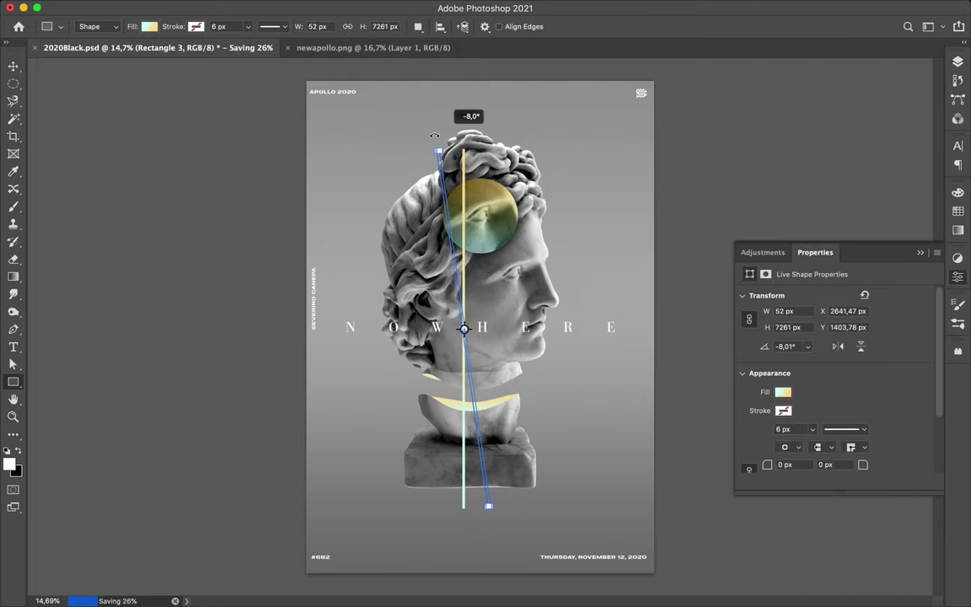
left_click_drag(464, 127, 371, 140)
key("Return")
left_click_drag(428, 254, 438, 246)
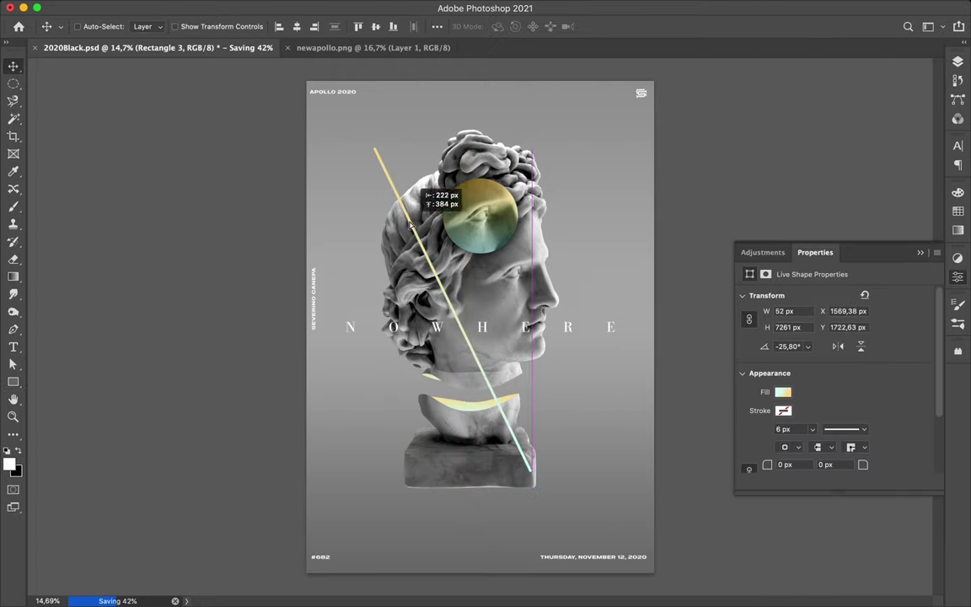
Steepen the line to about −29.9° and move its layer just below NOWHERE
key("ctrl+t")
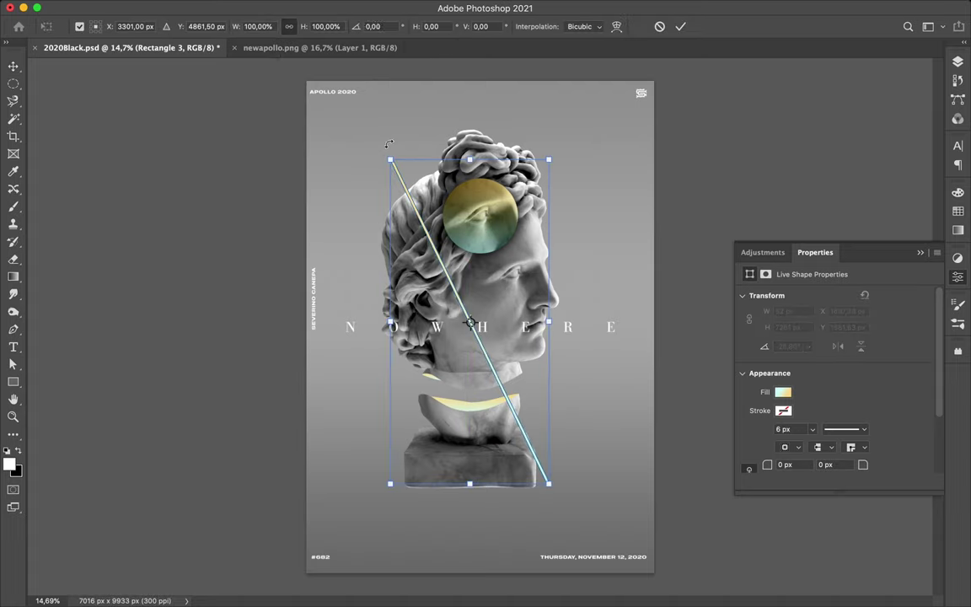
left_click_drag(371, 116, 344, 138)
key("Return")
left_click_drag(404, 221, 402, 227)
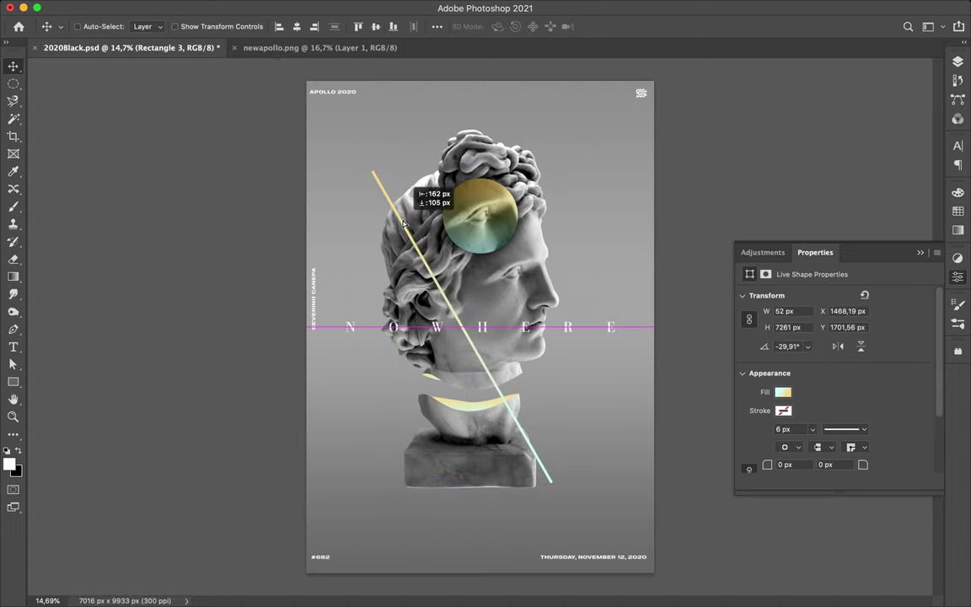
key("F7")
left_click_drag(847, 250, 870, 342)
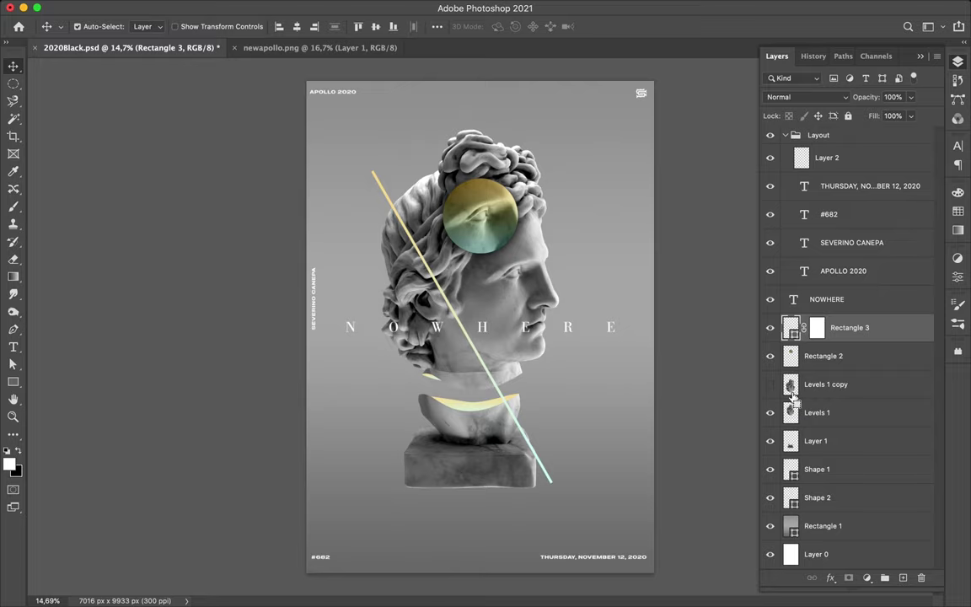
Fill the line's mask black over the bust base so the line passes behind the lower neck
left_click(792, 470, "ctrl")
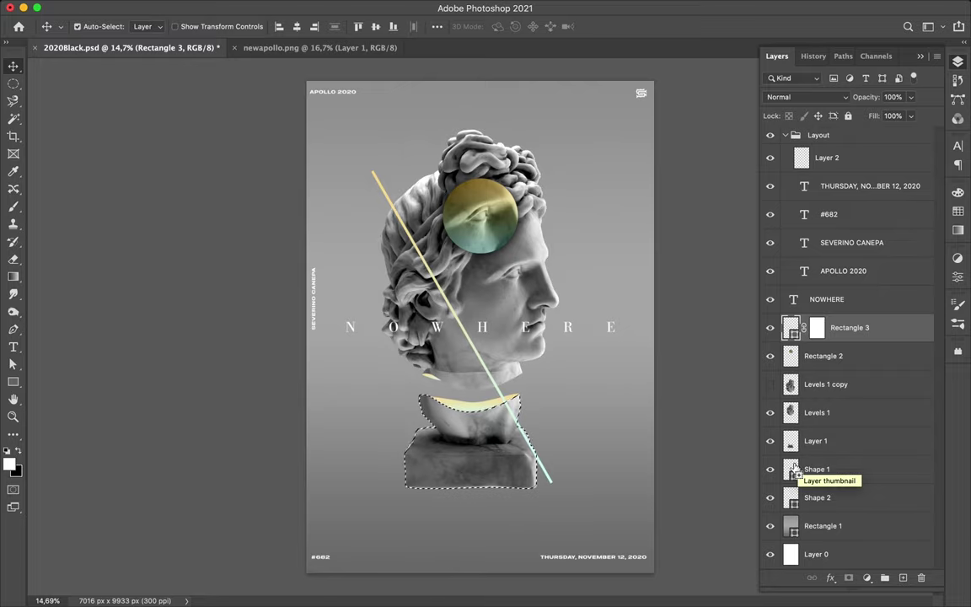
scroll(411, 356, "up", 5)
scroll(410, 357, "down", 5)
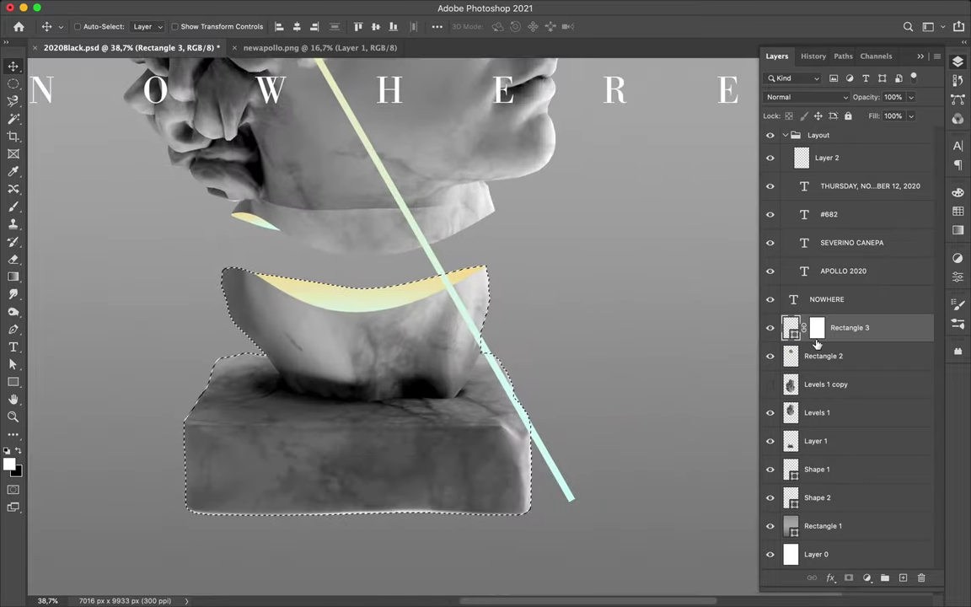
left_click(816, 334)
key("b")
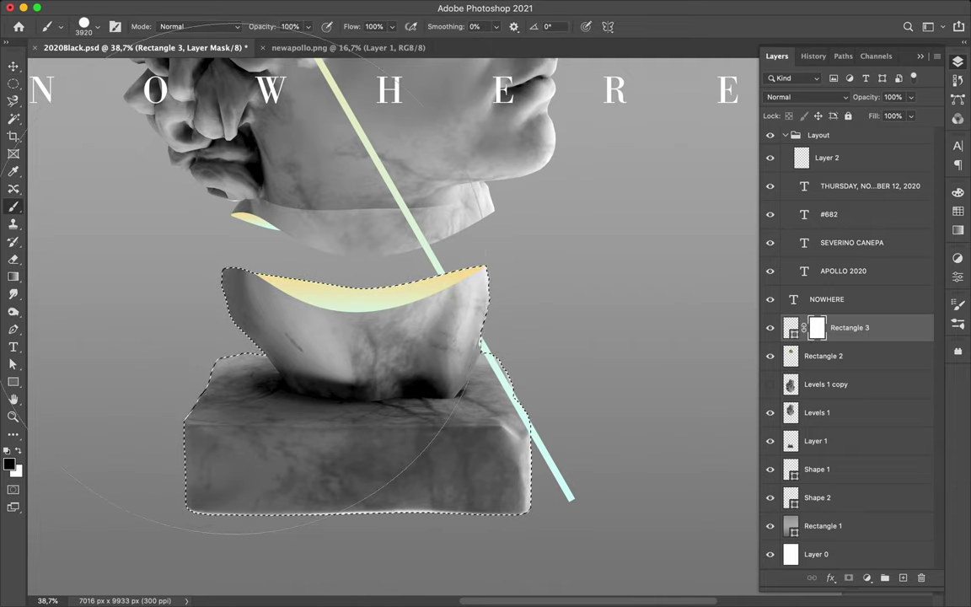
key("alt+BackSpace")
key("ctrl+d")
Add an empty Layer 3 above Levels 1
key("m")
scroll(173, 590, "down", 1)
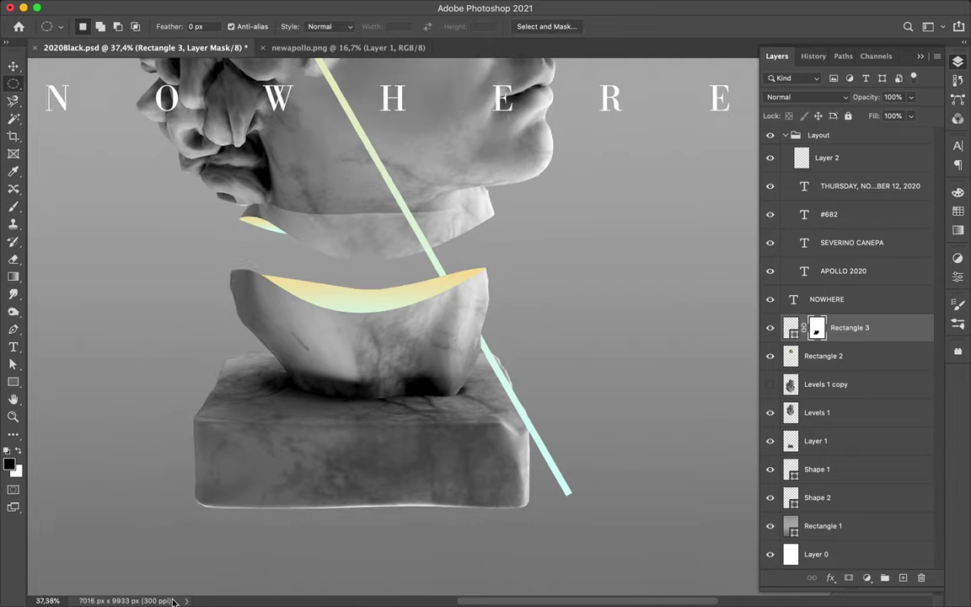
scroll(250, 503, "down", 3)
scroll(249, 503, "down", 2)
scroll(249, 501, "down", 1)
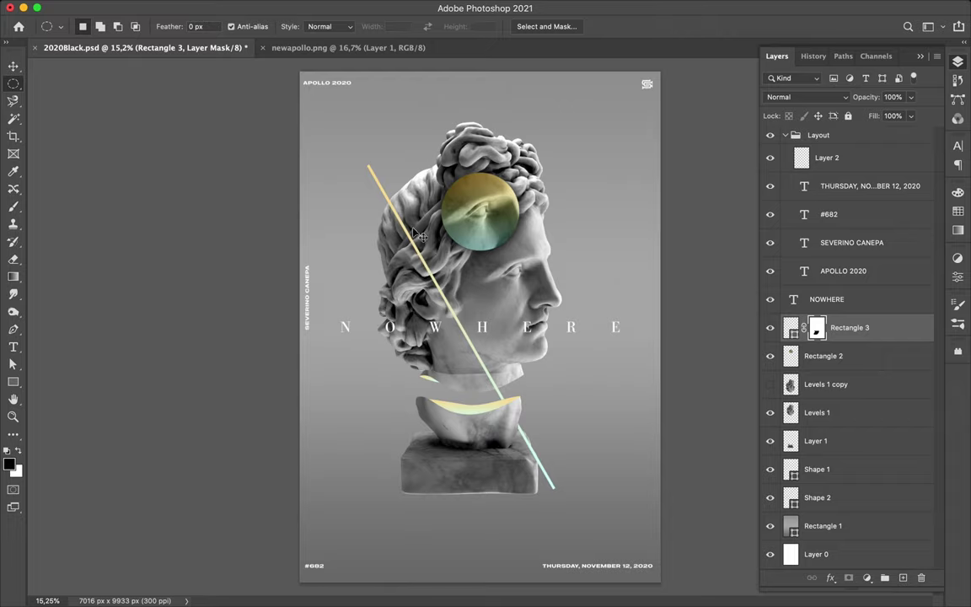
left_click(420, 228, "ctrl")
left_click(905, 578)
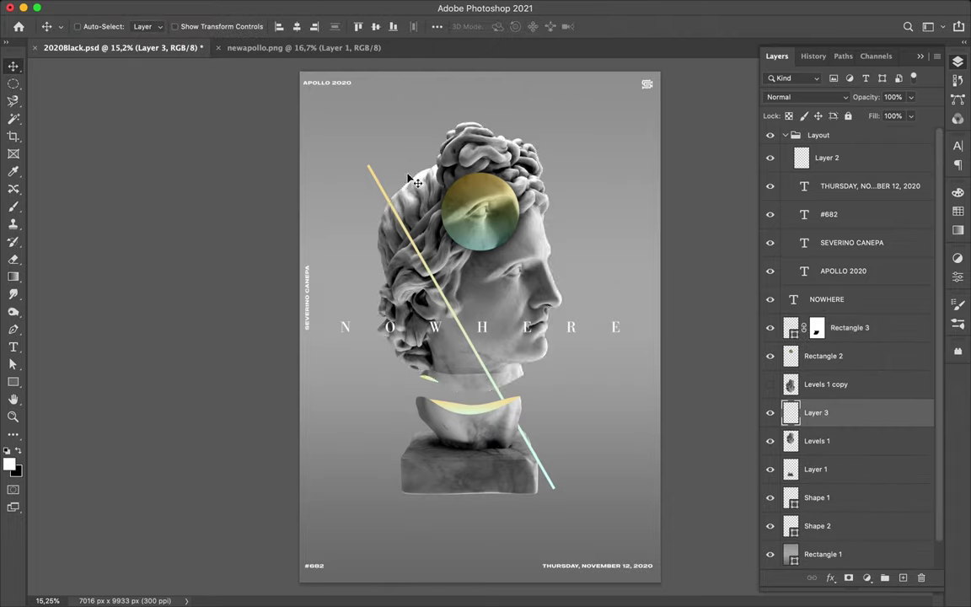
Fill the head selection with a yellow-to-cyan Iridescent gradient
left_click(790, 441, "ctrl")
key("g")
left_click(109, 26)
scroll(627, 125, "down", 3)
scroll(590, 83, "down", 2)
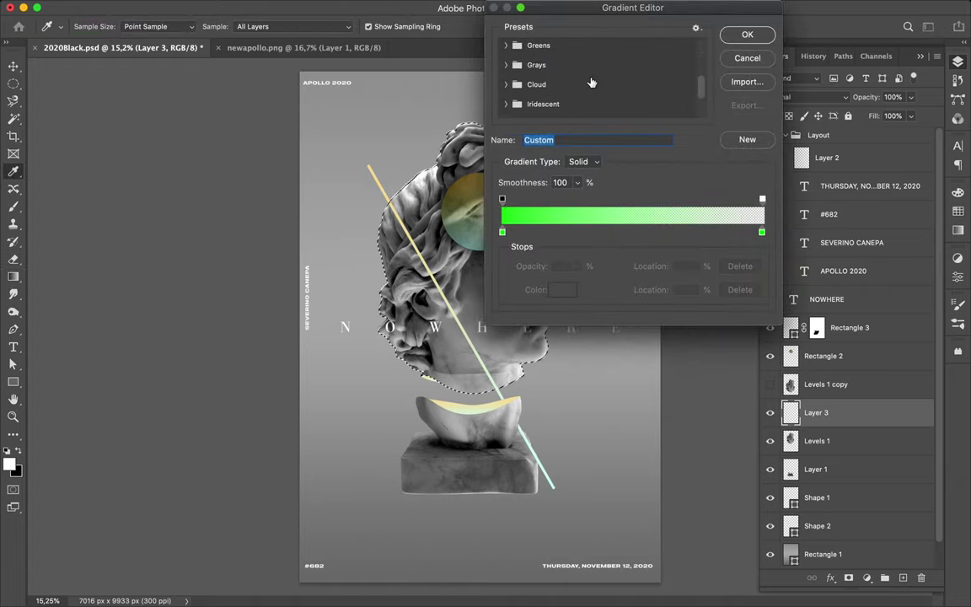
left_click(591, 82)
left_click(532, 90)
scroll(656, 91, "down", 3)
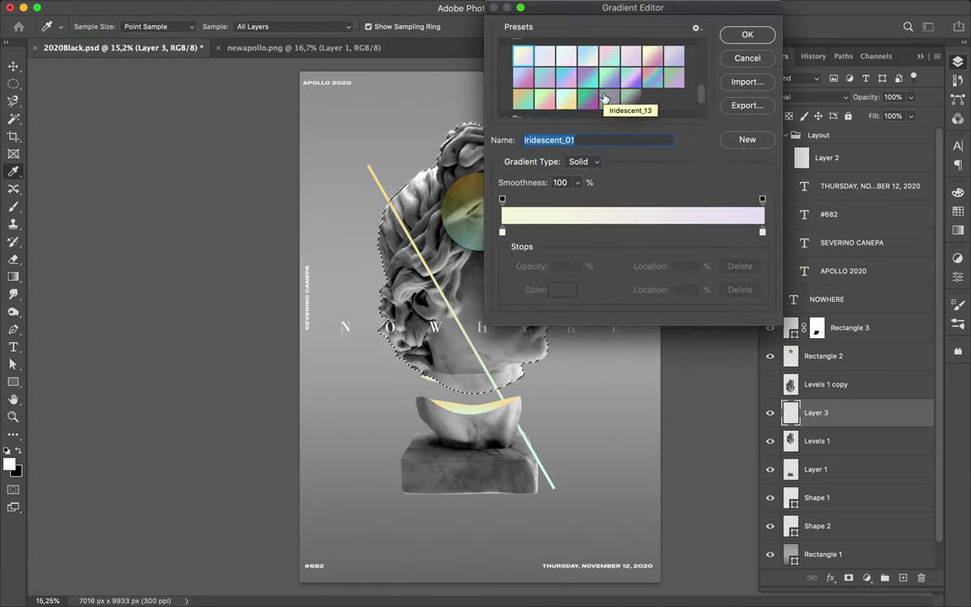
left_click(565, 97)
left_click(747, 34)
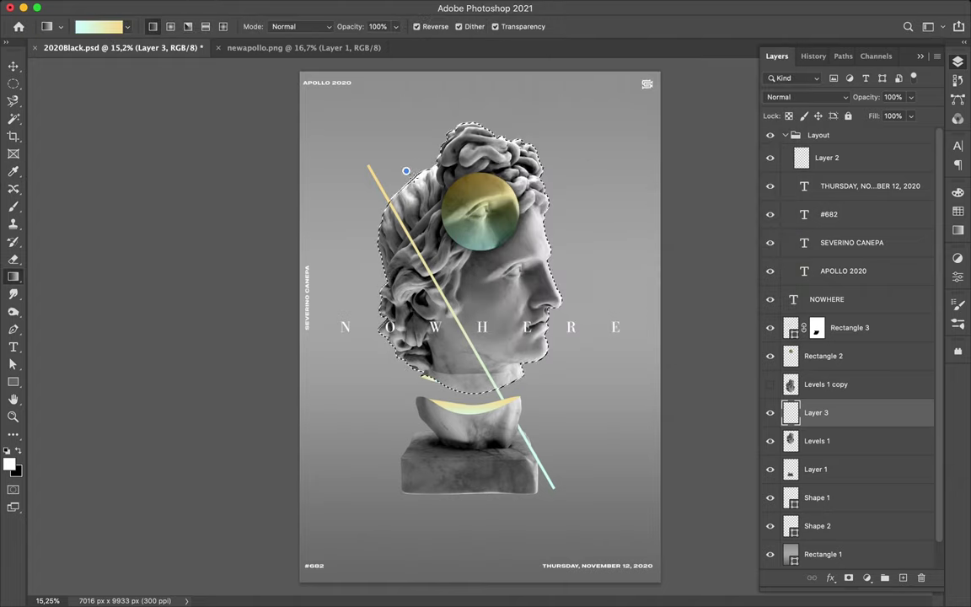
left_click_drag(406, 171, 412, 217)
Erase the gradient off the face with a 2840 px soft eraser, keeping it on the hair
key("e")
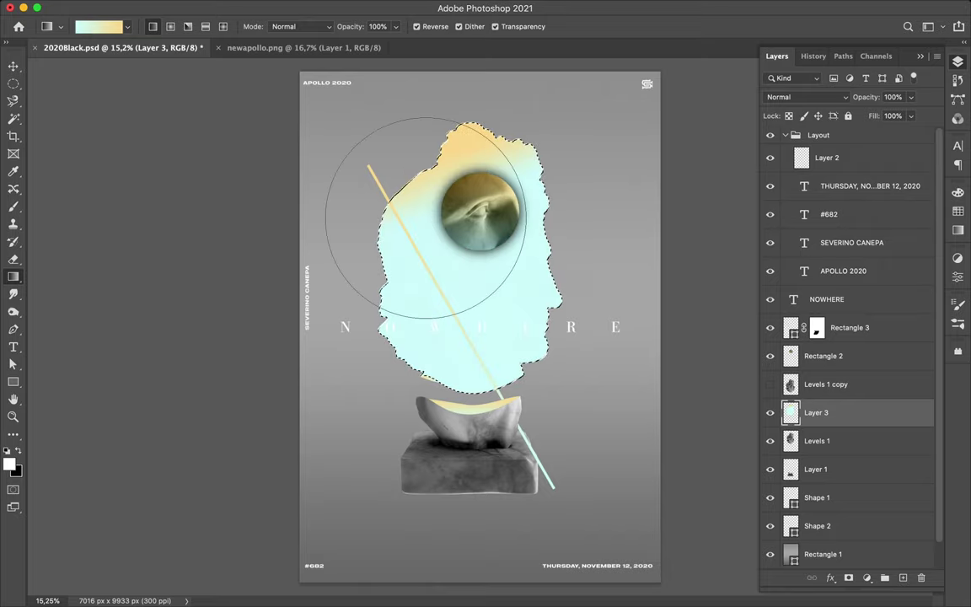
left_click(89, 26)
left_click_drag(141, 68, 156, 68)
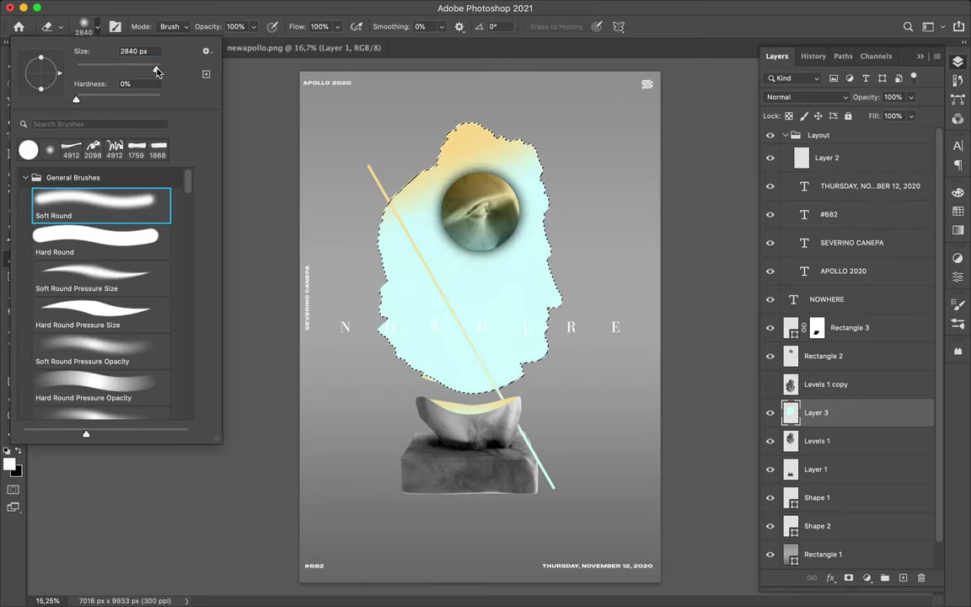
left_click(387, 411)
mouse_move(620, 244)
left_mouse_down()
mouse_move(412, 396)
mouse_move(472, 253)
left_mouse_up()
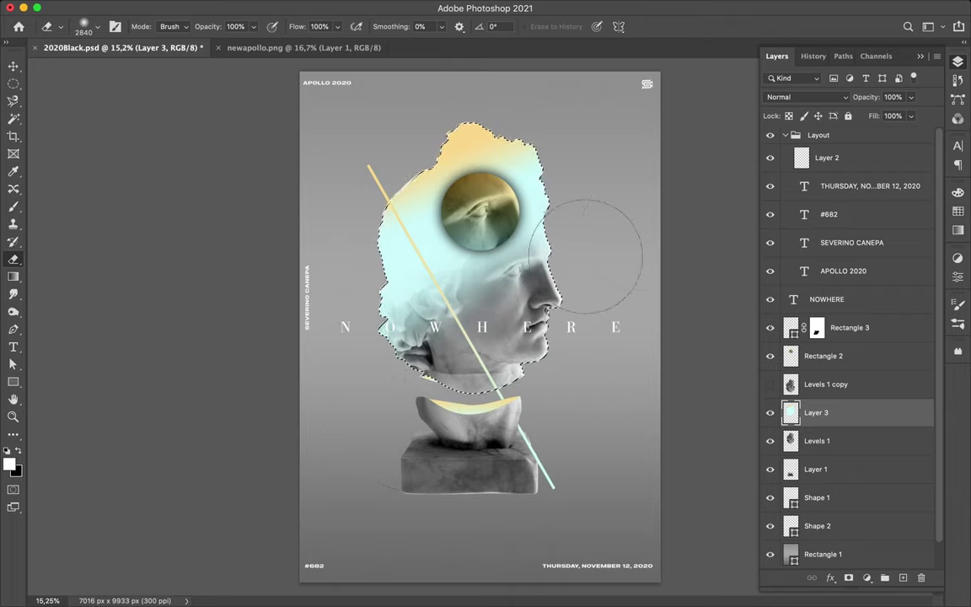
left_click_drag(650, 238, 387, 278)
mouse_move(621, 202)
left_mouse_down()
mouse_move(412, 368)
mouse_move(347, 358)
mouse_move(379, 252)
mouse_move(422, 219)
left_mouse_up()
mouse_move(619, 173)
left_mouse_down()
mouse_move(473, 160)
mouse_move(371, 211)
mouse_move(379, 186)
mouse_move(464, 152)
left_mouse_up()
Set the tint layer to Color blend mode and clear the head selection
left_click(805, 97)
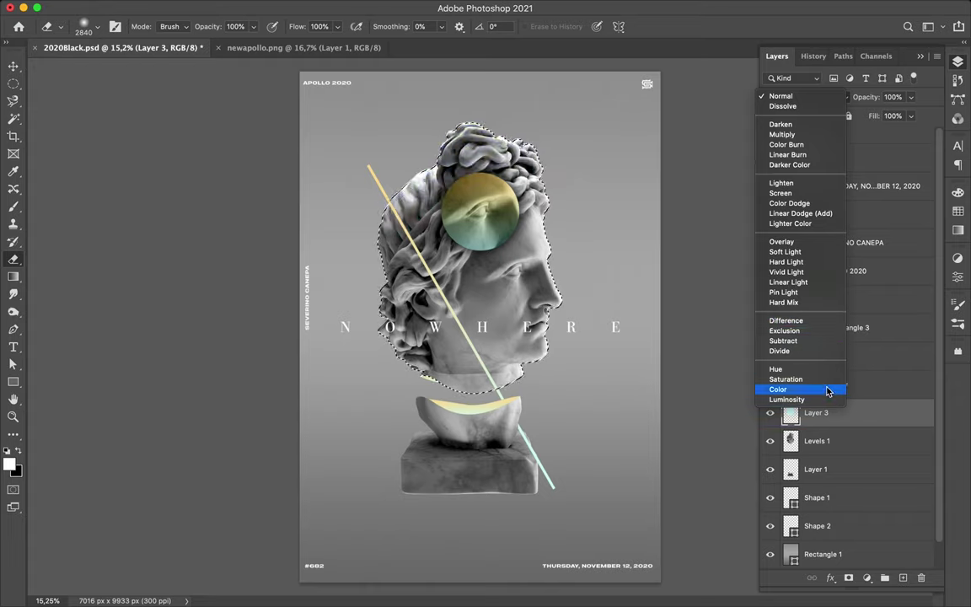
key("Escape")
key("ctrl+d")
key("shift+alt+c")
Add a drop shadow to the NOWHERE layer at lowered opacity
key("m")
key("v")
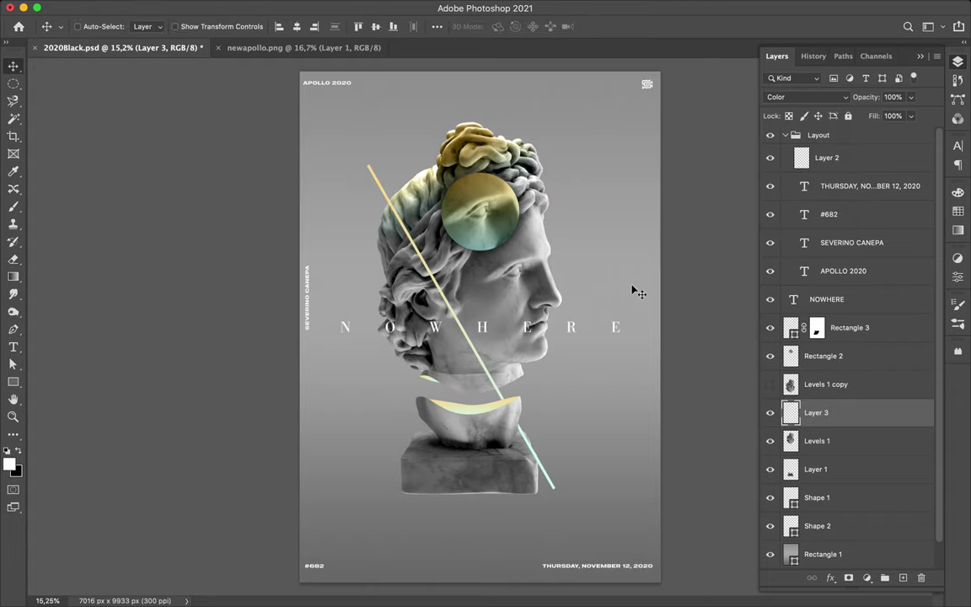
double_click(873, 299)
left_click(486, 369)
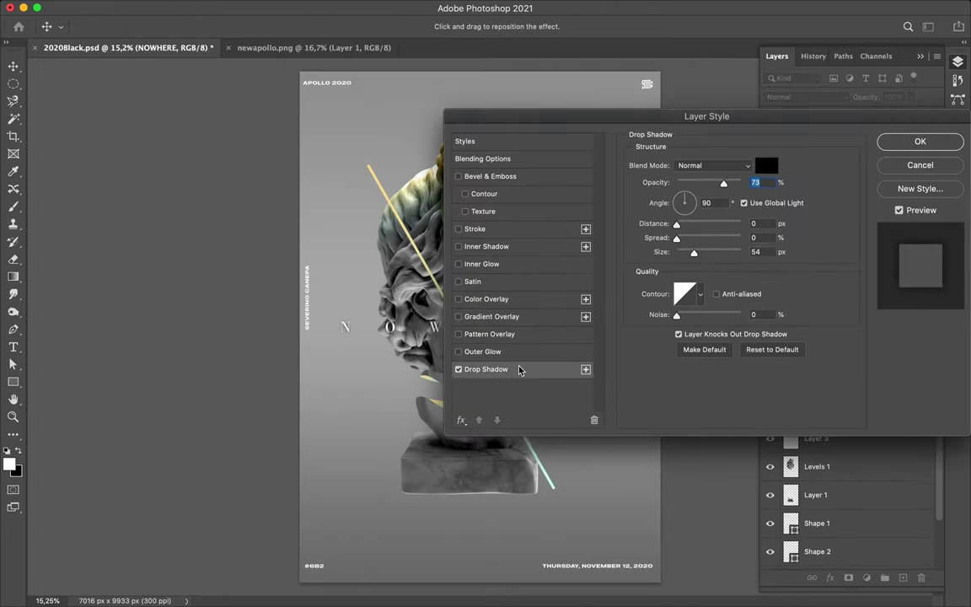
left_click_drag(724, 183, 694, 182)
key("Return")
Refine NOWHERE's shadow to 36% opacity, 16% spread and 57 px size, then save
scroll(464, 320, "up", 5)
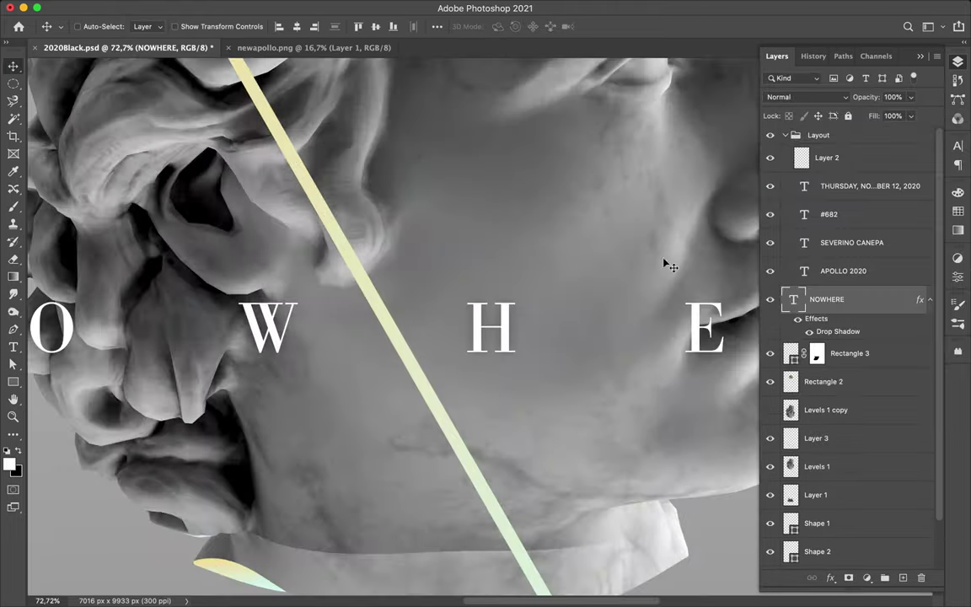
double_click(866, 298)
left_click_drag(683, 117, 865, 28)
left_click(644, 281)
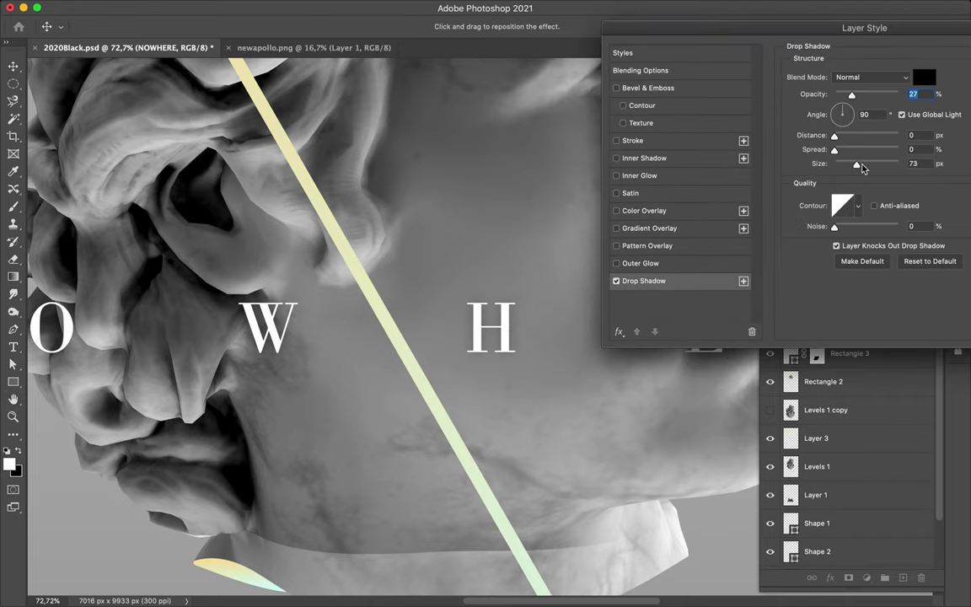
left_click_drag(845, 164, 853, 165)
left_click_drag(853, 95, 884, 96)
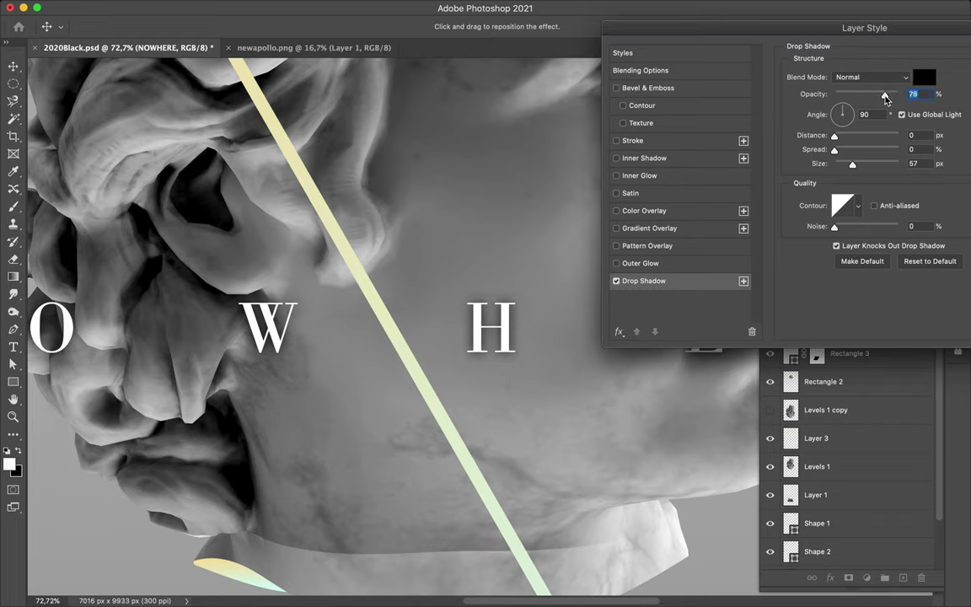
left_click(834, 228)
mouse_move(852, 165)
left_mouse_down()
mouse_move(845, 149)
mouse_move(853, 164)
left_mouse_up()
left_click_drag(884, 96, 858, 95)
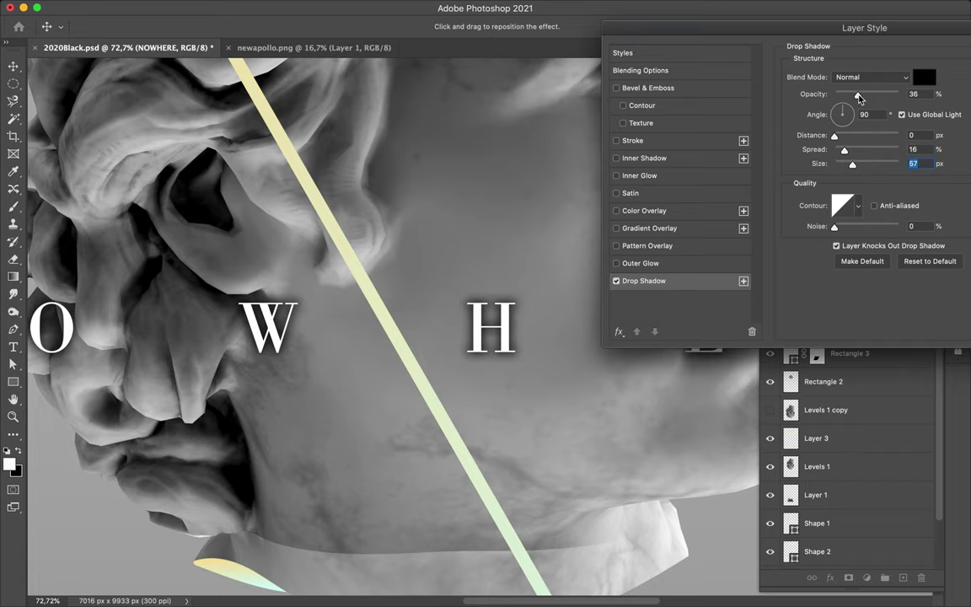
left_click(826, 48)
key("super+0")
key("super+s")
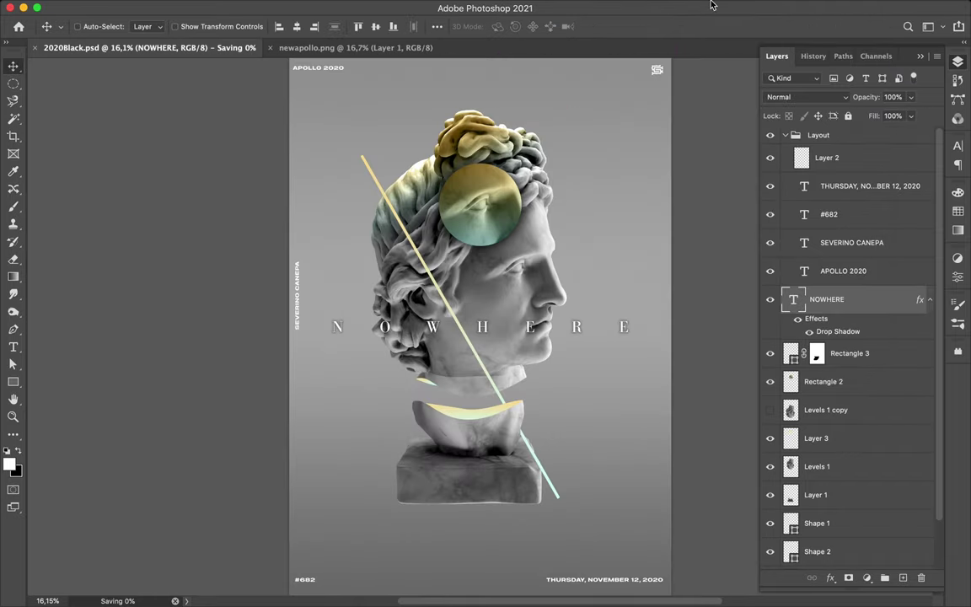
mouse_move(710, 3)
left_click(744, 10)
left_click(742, 37)
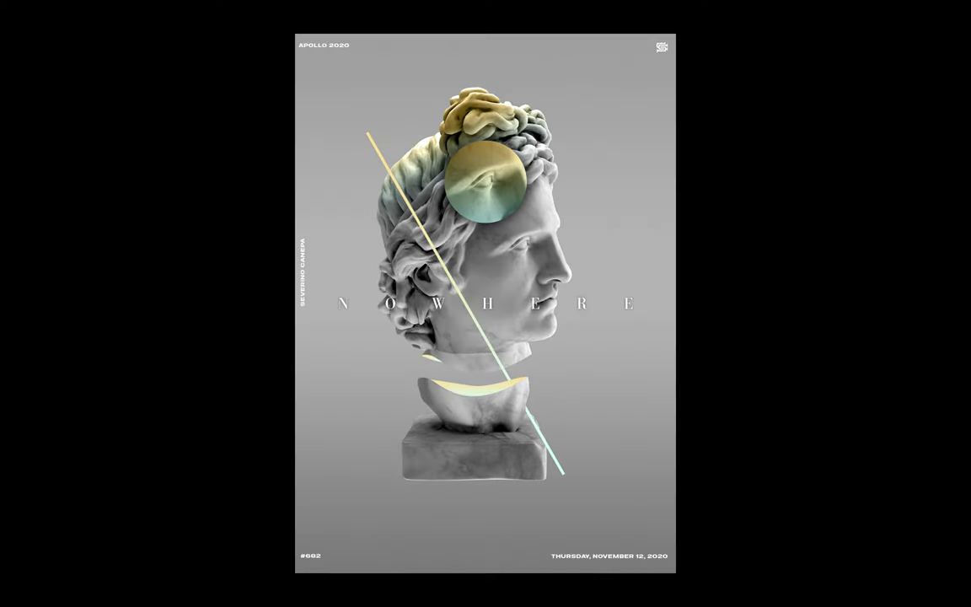